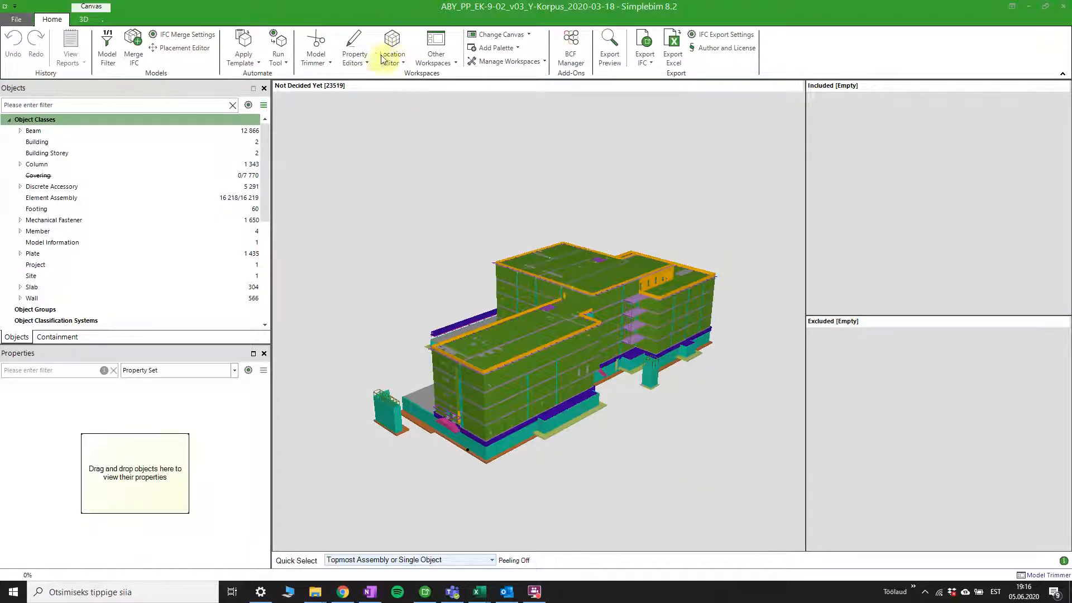
Step: Inspect the building model from below and above, and view the properties of the monolithic floor slab
left_click_drag(624, 282, 668, 284)
left_click_drag(631, 360, 564, 336)
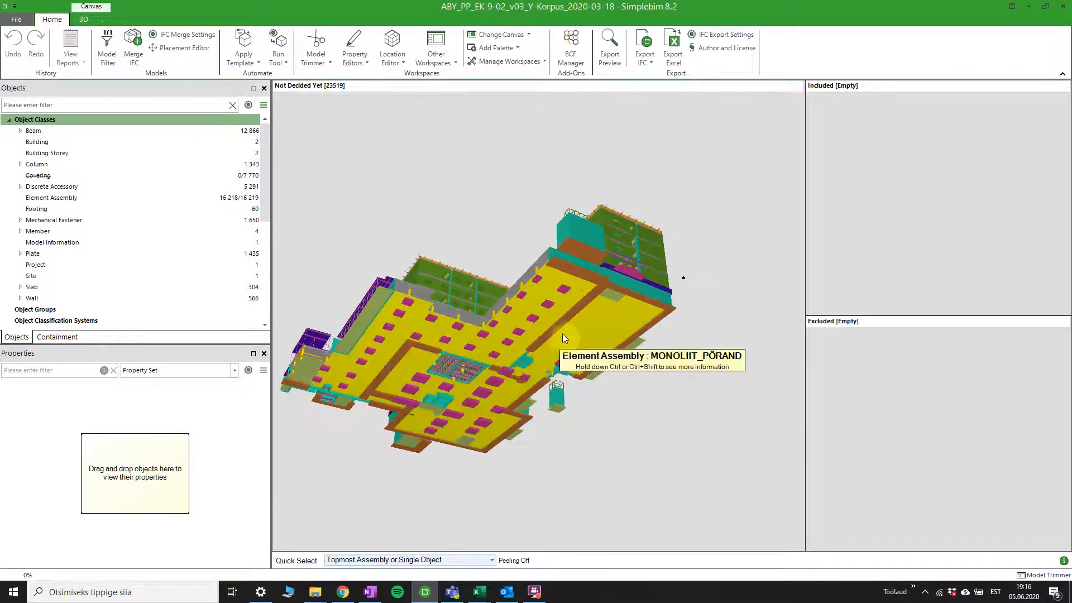
left_click(565, 333)
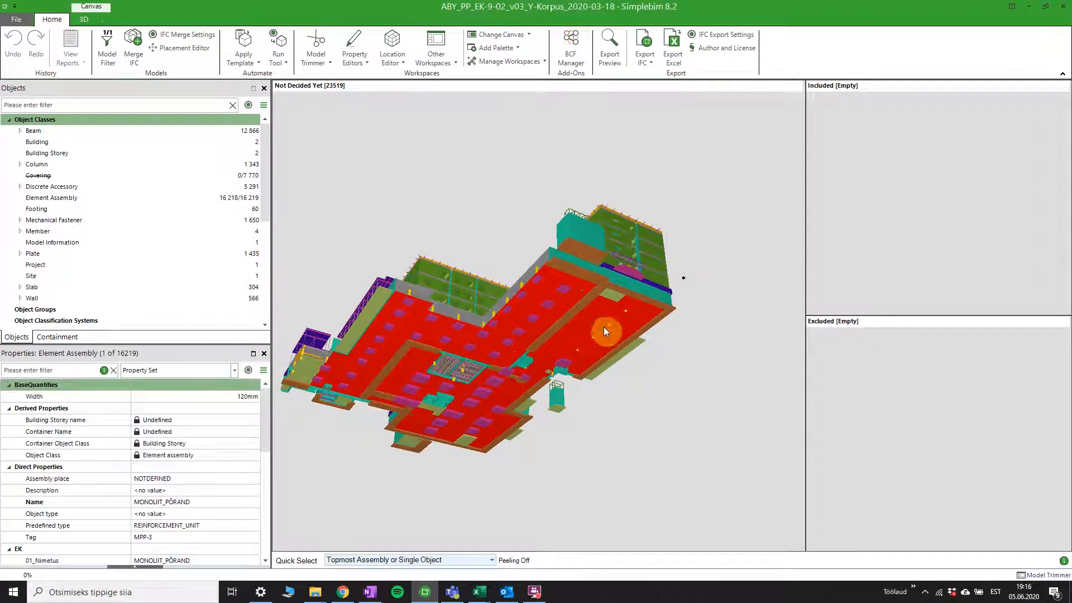
left_click_drag(632, 283, 507, 375)
left_click_drag(583, 379, 454, 460)
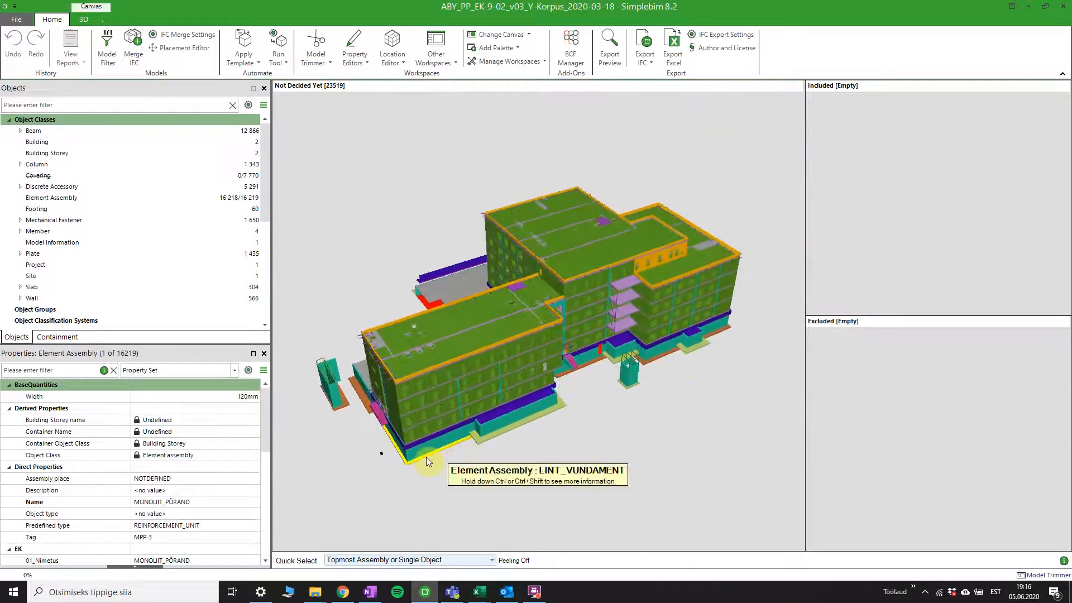
Step: Open the Location Editor workspace and enable the location tools
left_click(392, 43)
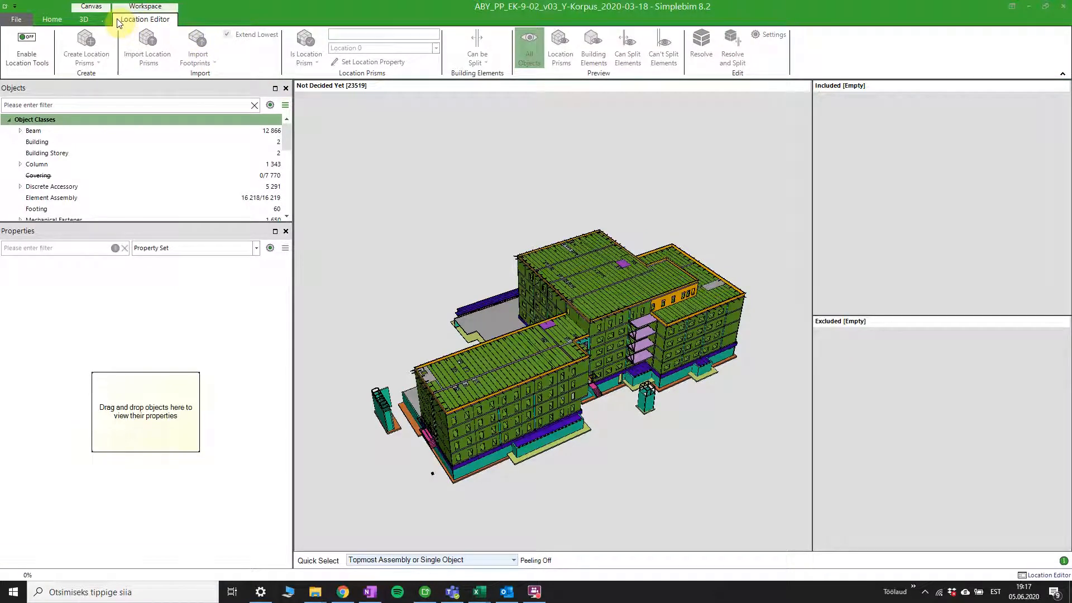
left_click(27, 56)
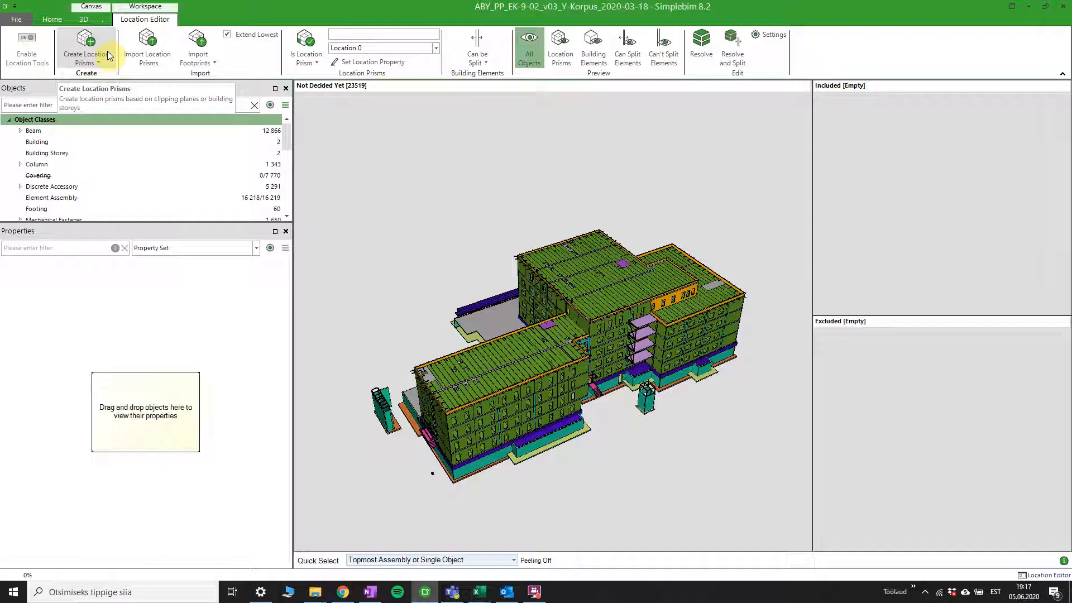
Step: Turn on clipping planes and add them around a facade wall panel and a roof corner slab at opposite ends of the lower wing
left_click(93, 19)
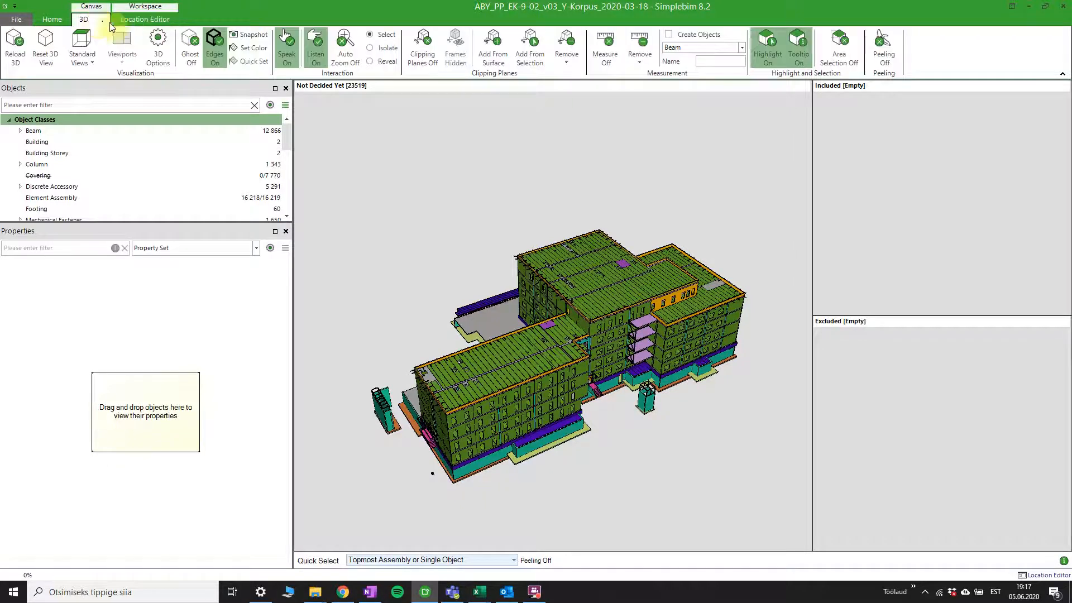
left_click(427, 50)
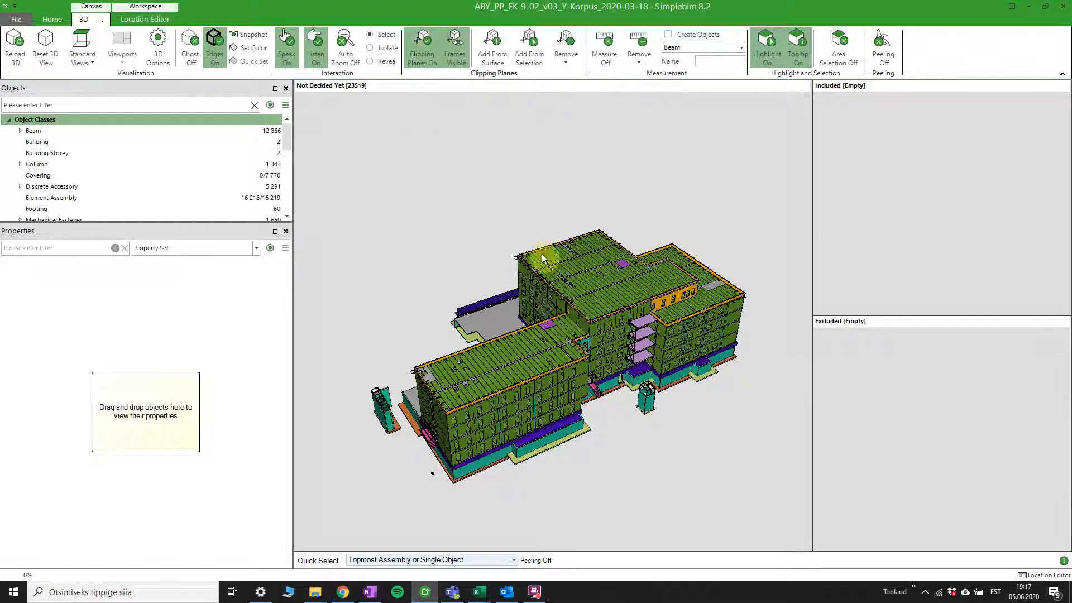
mouse_move(609, 374)
left_mouse_down()
mouse_move(679, 350)
mouse_move(608, 364)
left_mouse_up()
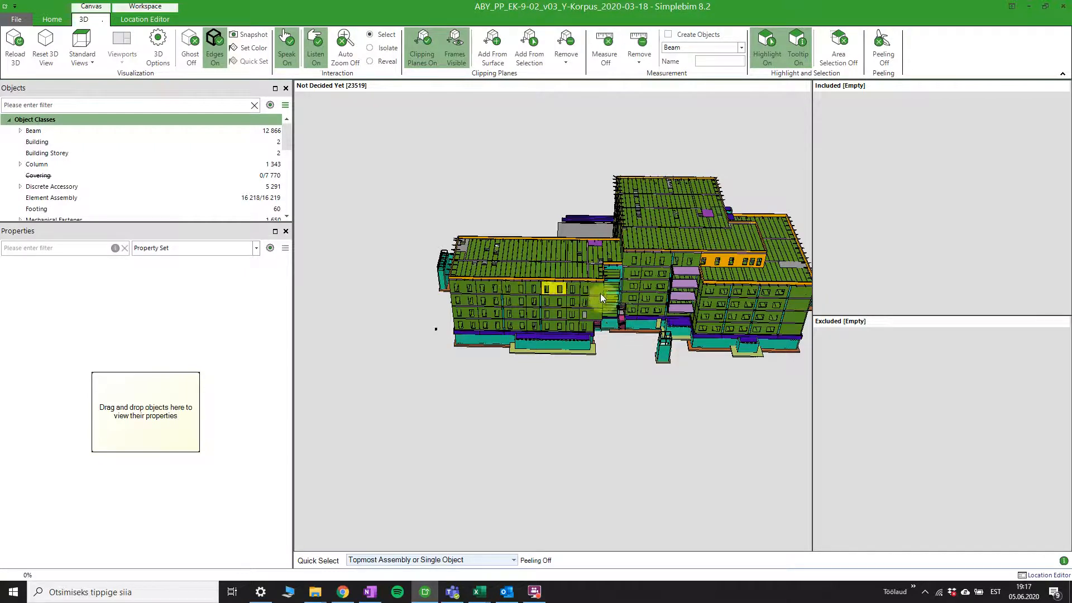
middle_click_drag(669, 290, 583, 309)
left_click_drag(629, 315, 607, 381)
scroll(521, 279, "up", 3)
left_click_drag(532, 322, 608, 372)
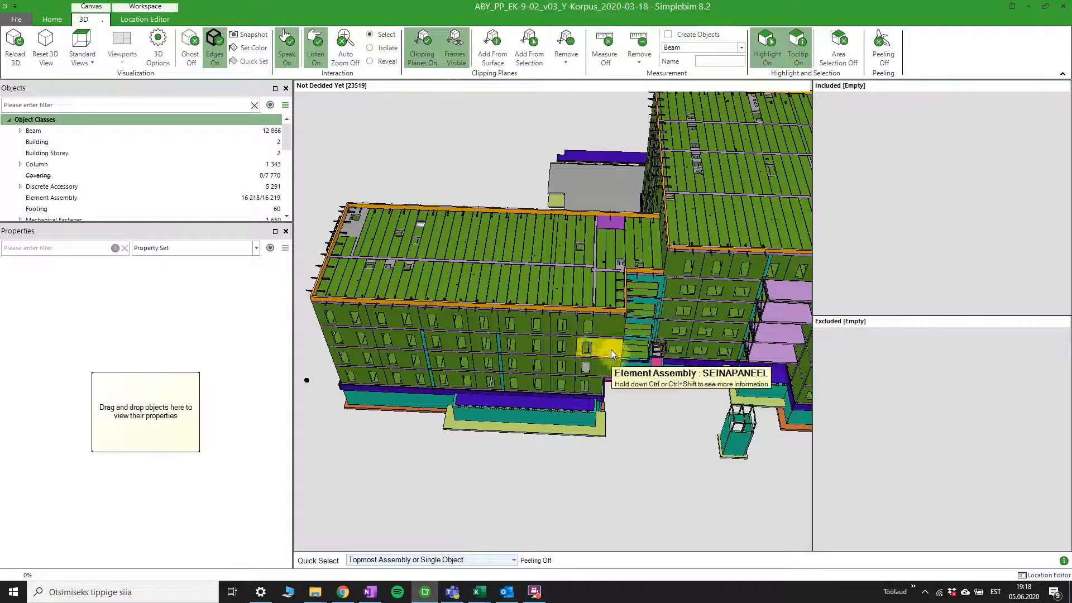
left_click(604, 365)
left_click(363, 221, "ctrl")
left_click(543, 66)
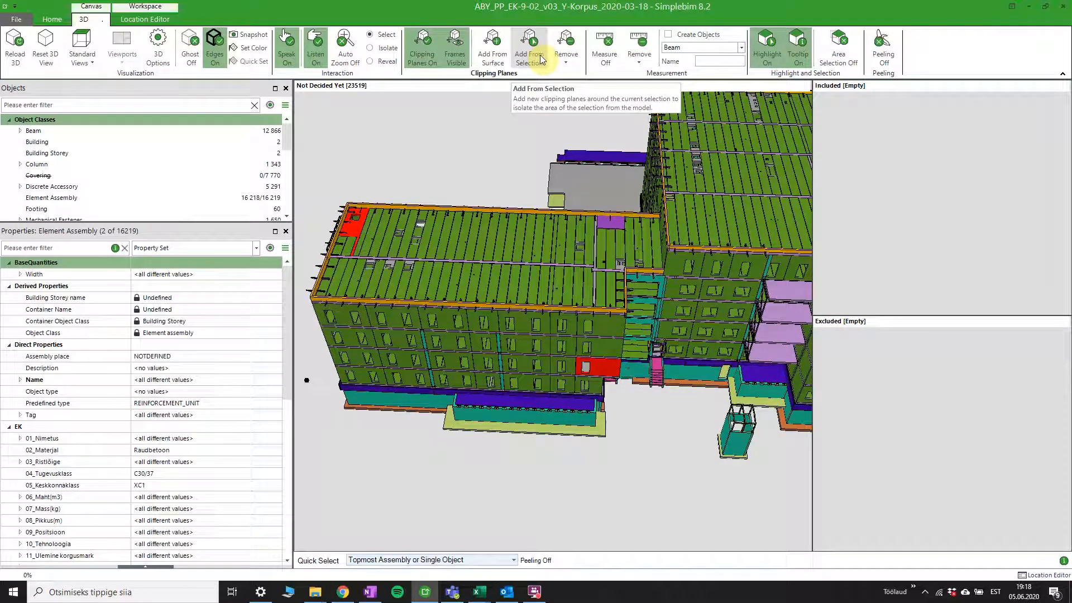
left_click(540, 58)
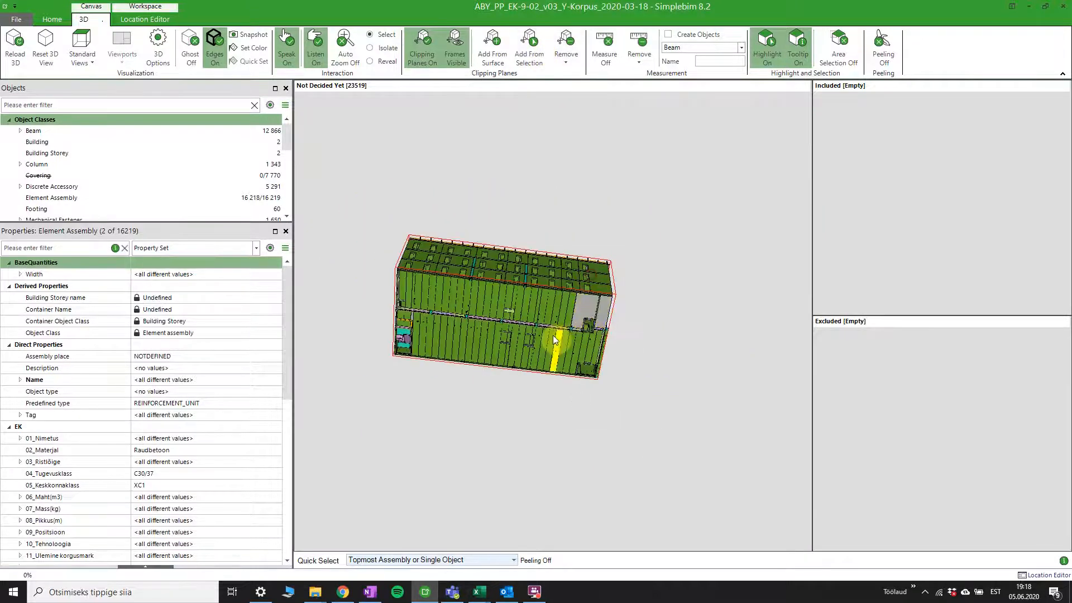
Step: Extend the clipping box below the foundations, above the roof and past the outer walls so it encloses the whole lower wing
left_click_drag(544, 350, 525, 478)
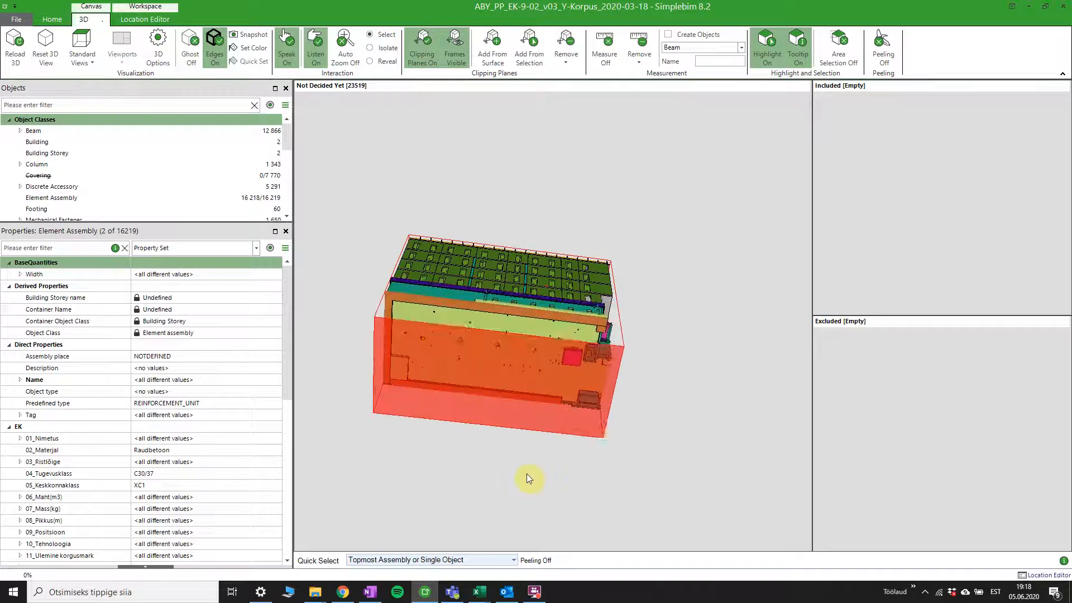
left_click_drag(607, 367, 664, 376)
scroll(723, 387, "up", 4)
left_click_drag(506, 412, 404, 391)
left_click_drag(506, 194, 501, 119)
left_click_drag(581, 273, 558, 467)
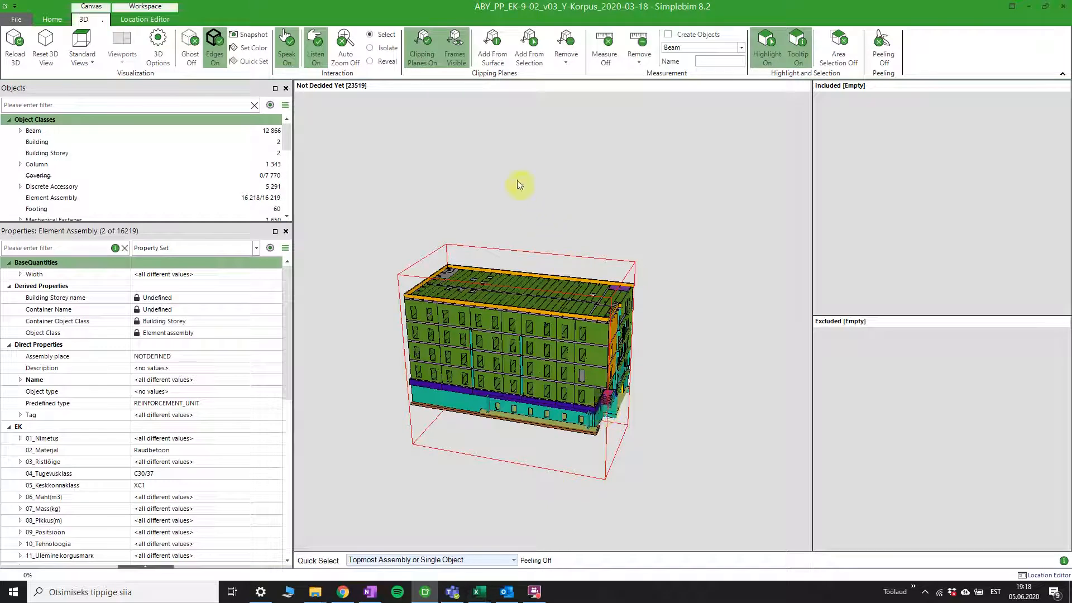
mouse_move(595, 353)
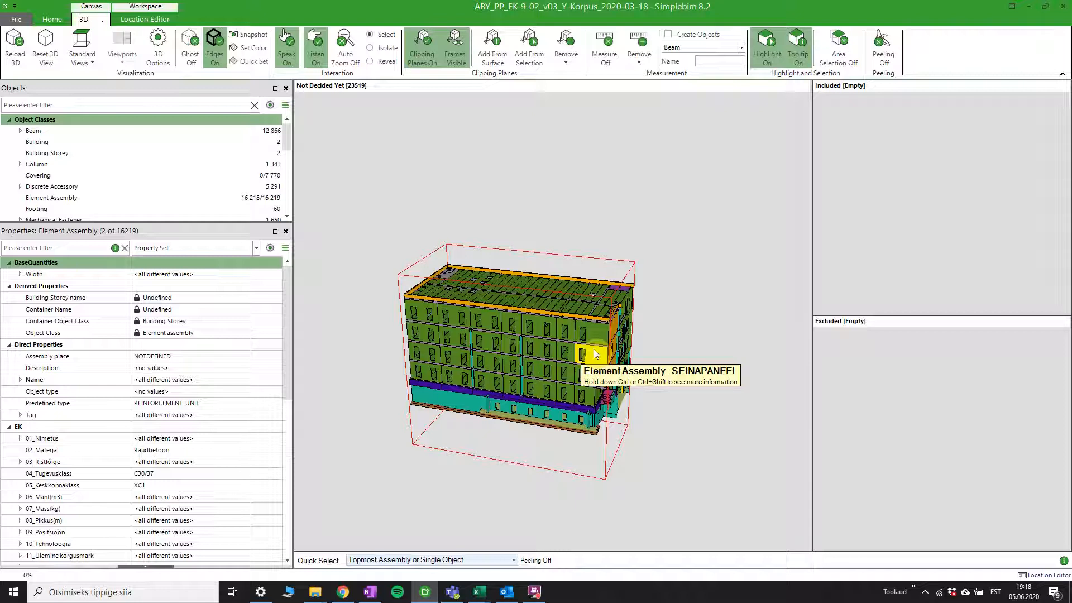
middle_click_drag(641, 445, 640, 406)
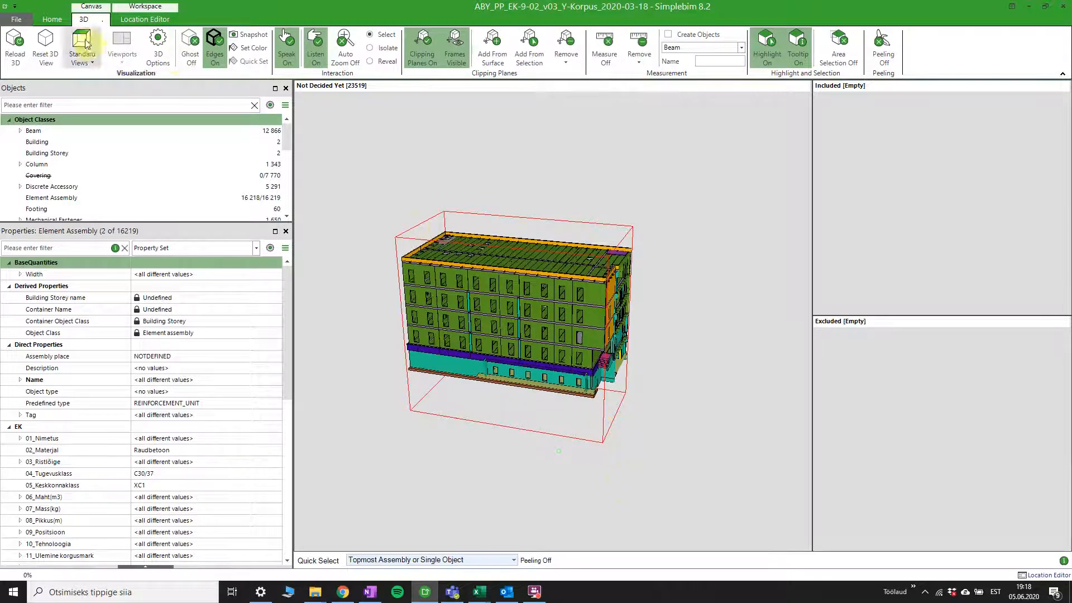
Step: Create a location prism from the clipping planes around the lower wing
left_click(148, 21)
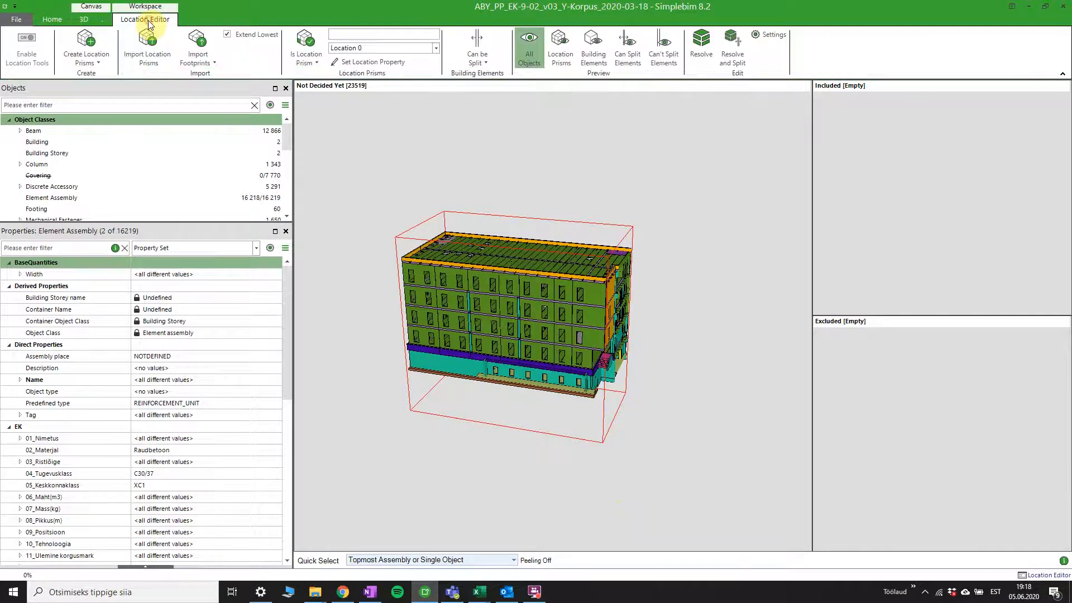
left_click(91, 62)
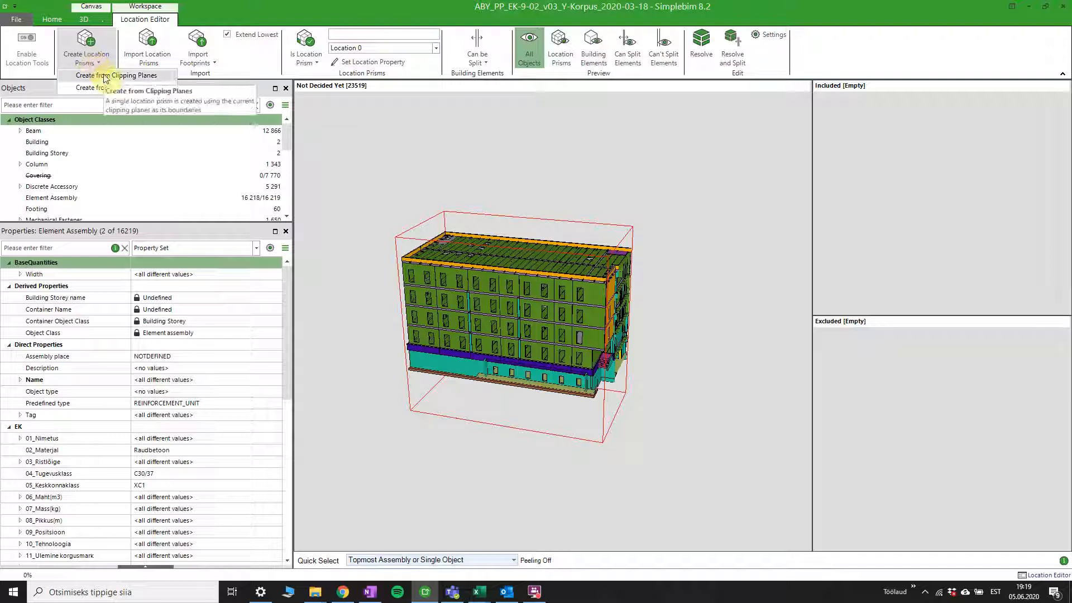
left_click(105, 76)
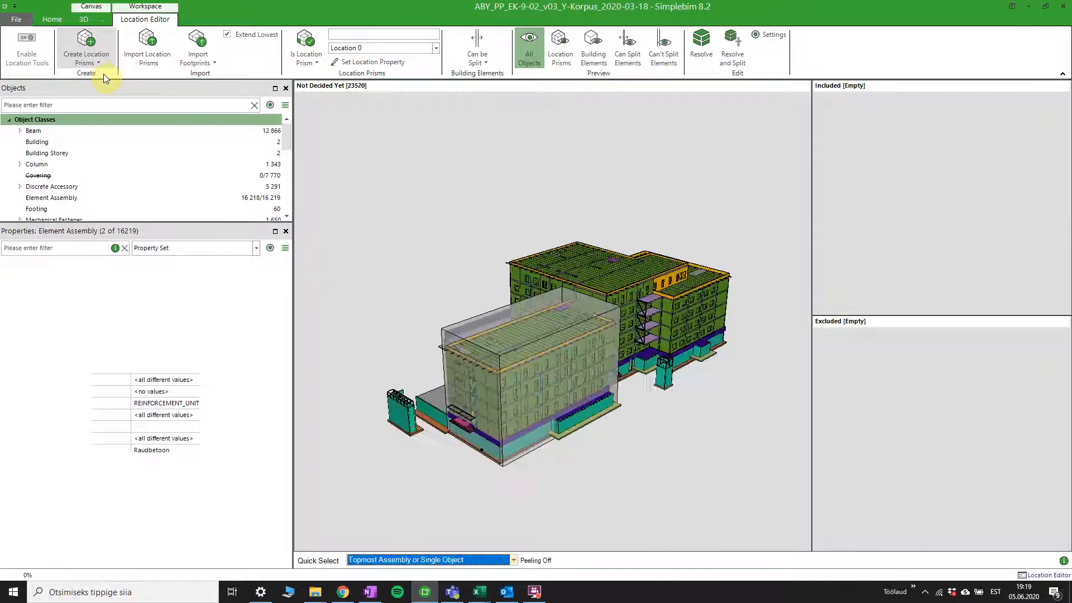
Step: Set the Location 0 property of the lower wing's location prism to Korpus A
left_click_drag(712, 365, 538, 283)
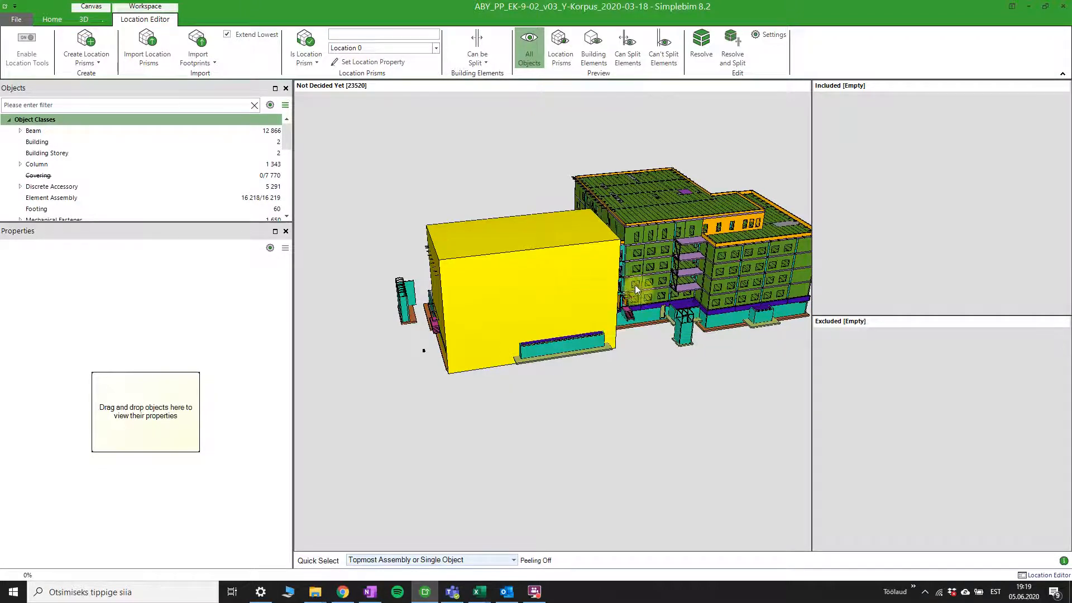
middle_click_drag(628, 287, 598, 358)
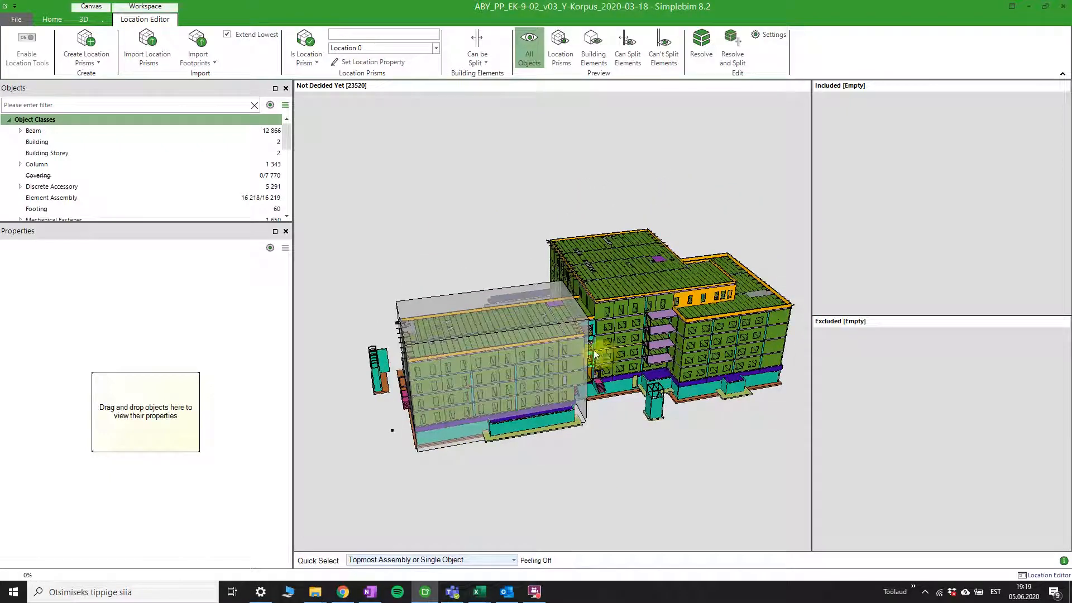
left_click(515, 333)
scroll(647, 326, "down", 1)
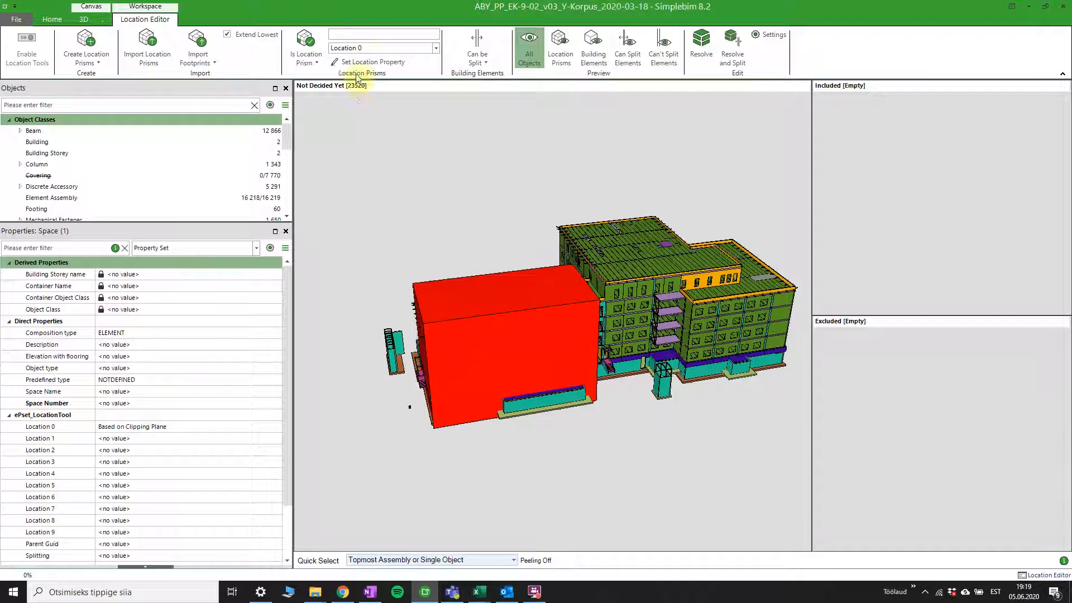
left_click(369, 36)
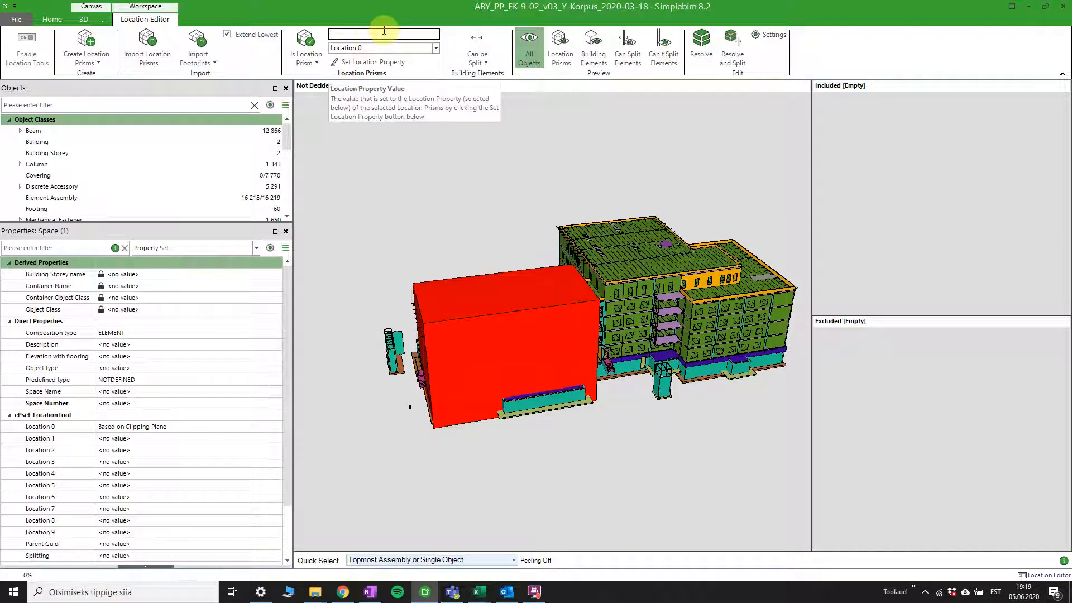
left_click(367, 32)
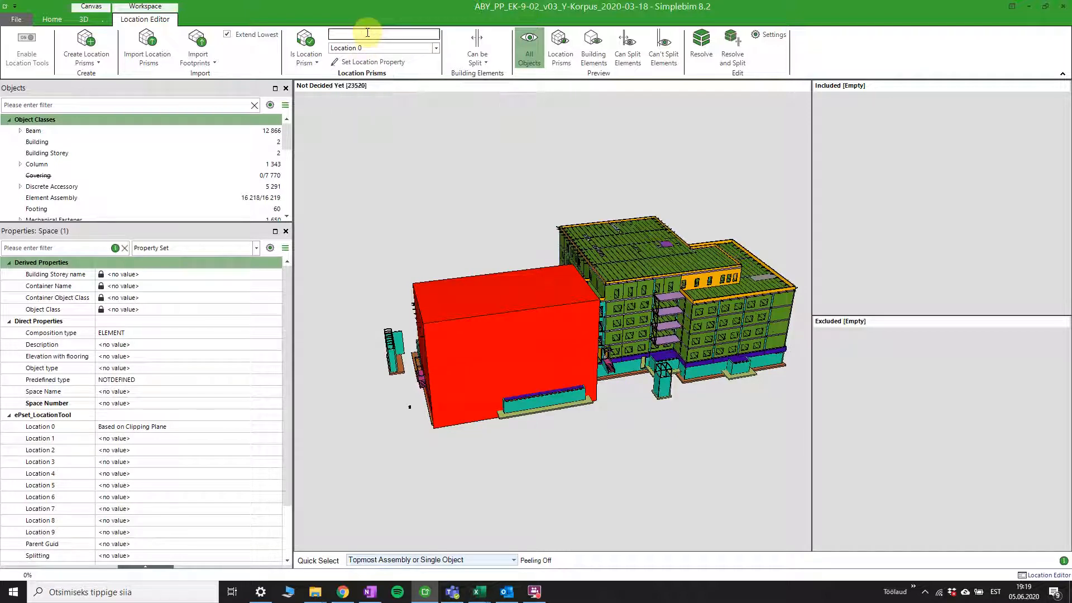
type("Korpus A")
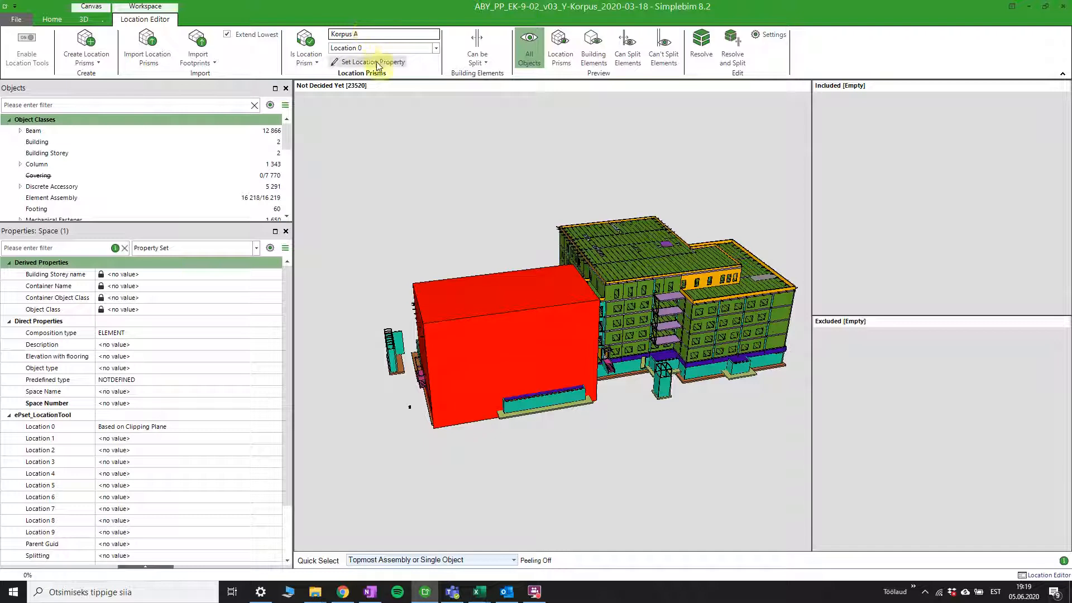
left_click(378, 65)
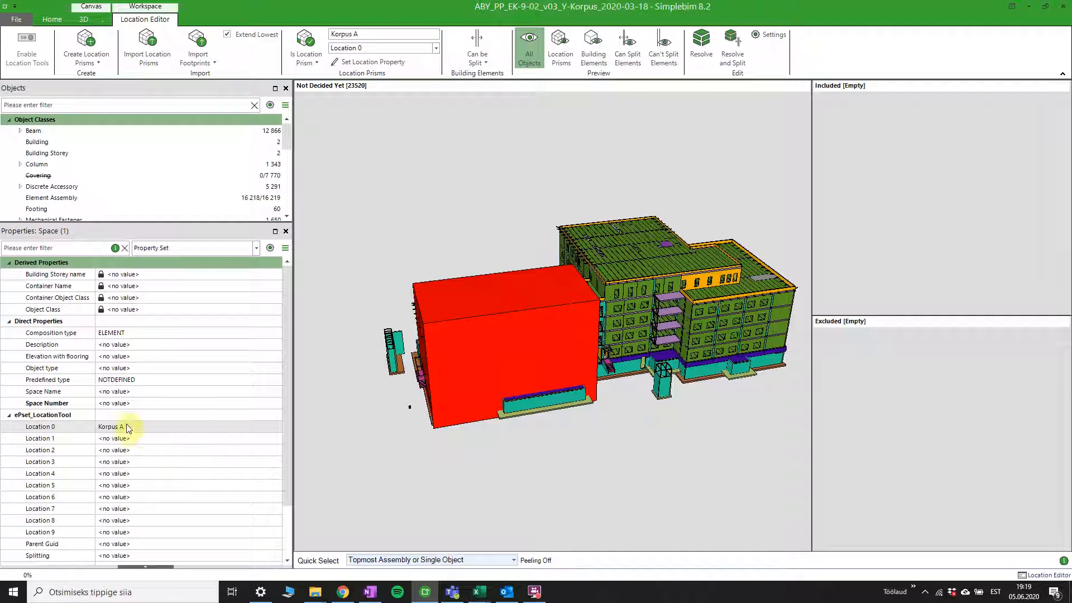
Step: Add clipping planes around the monolithic basement wall at the end of the taller building block
middle_click_drag(659, 387, 531, 438)
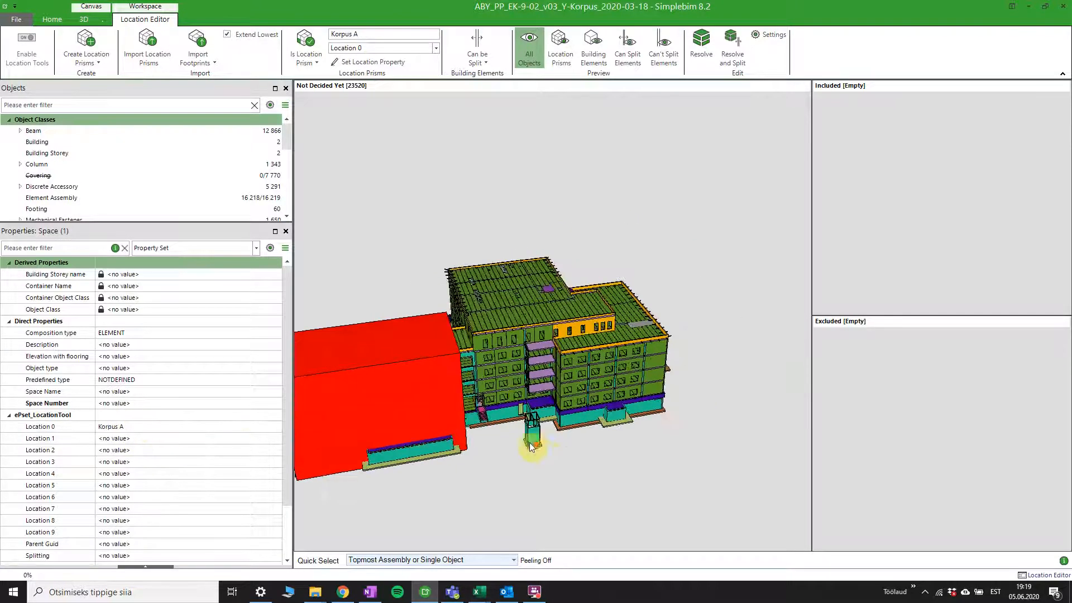
left_click_drag(503, 477, 513, 327)
left_click(84, 19)
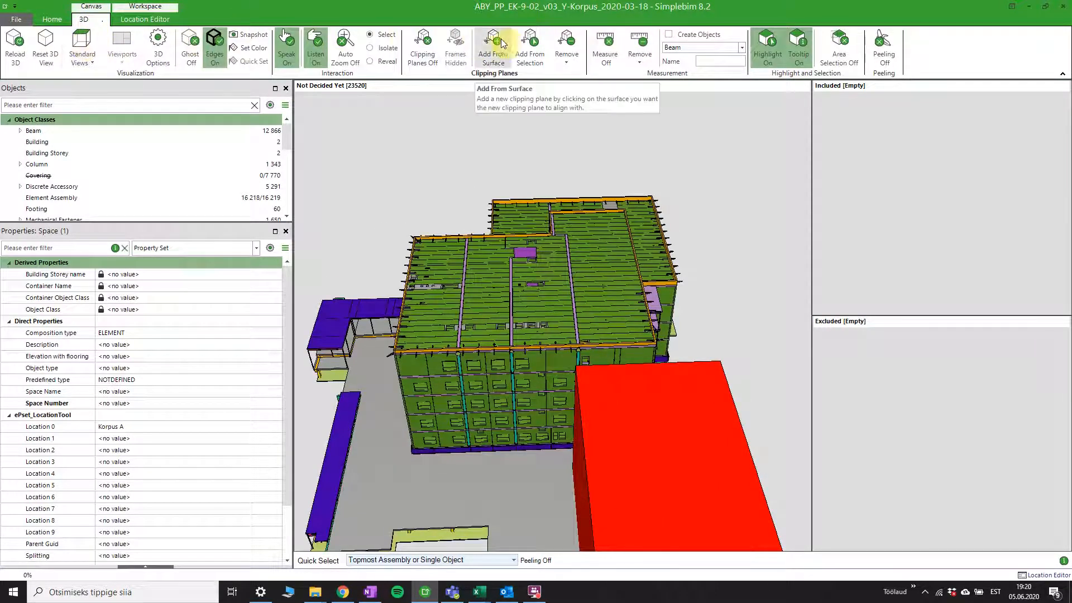
left_click(411, 360)
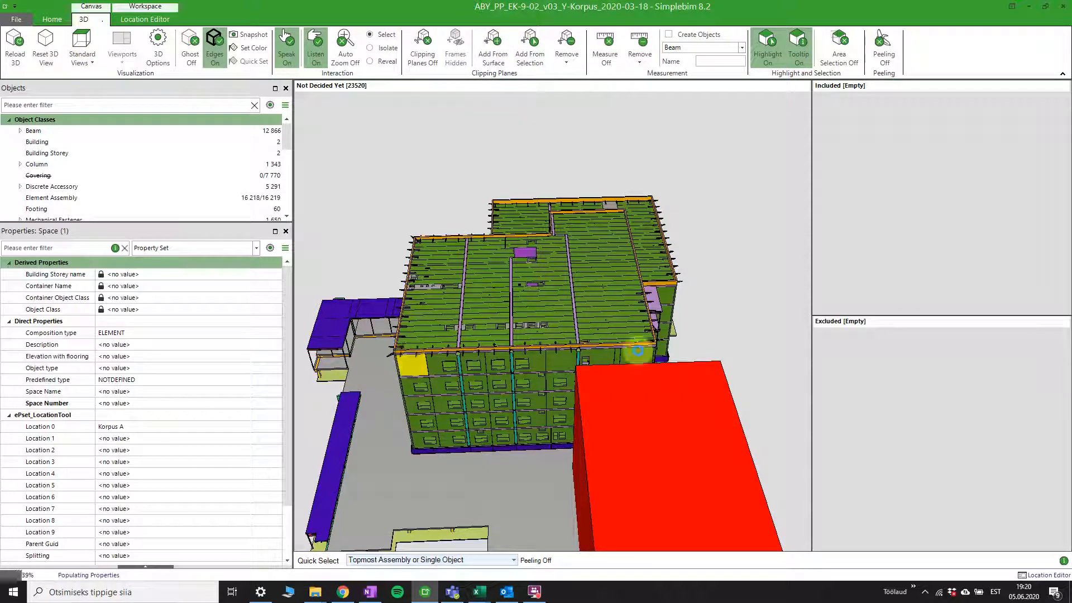
middle_click_drag(700, 362, 631, 348)
left_click(598, 330)
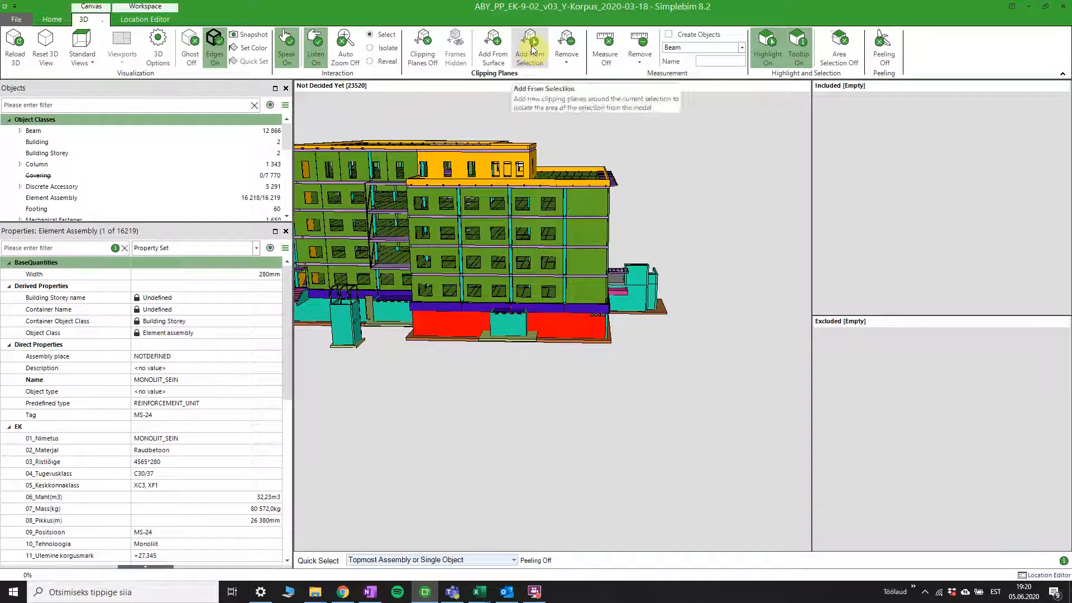
left_click(530, 48)
Step: Extend the clipping box upward above the roof and outward across the taller building block
left_click_drag(631, 282, 640, 362)
scroll(569, 391, "up", 5)
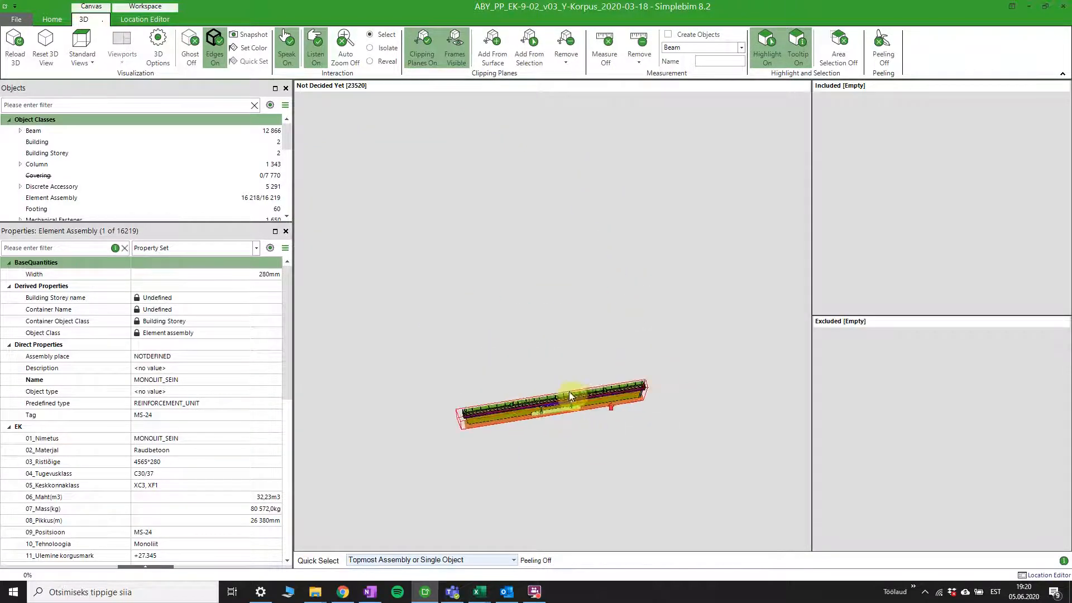
left_click_drag(568, 387, 522, 4)
left_click_drag(639, 232, 444, 378)
left_click_drag(561, 362, 830, 481)
left_click_drag(408, 274, 455, 279)
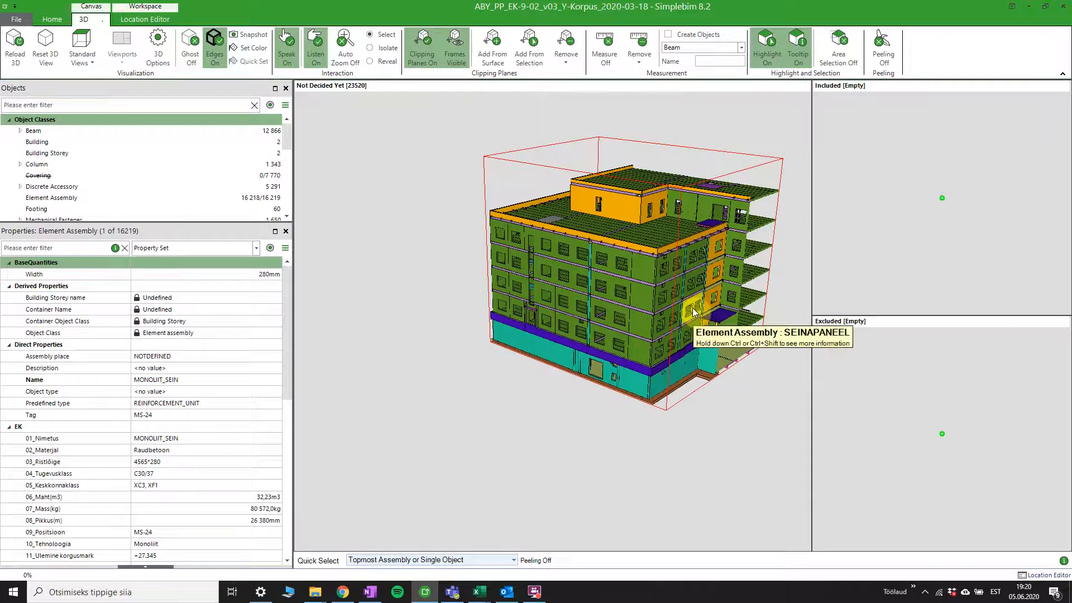
Step: Move the remaining side clipping planes outward until the box covers the full extent of the taller block
left_click_drag(693, 312, 805, 432)
left_click_drag(632, 304, 579, 378)
middle_click_drag(744, 364, 592, 394)
left_click_drag(565, 409, 470, 421)
left_click_drag(731, 337, 888, 431)
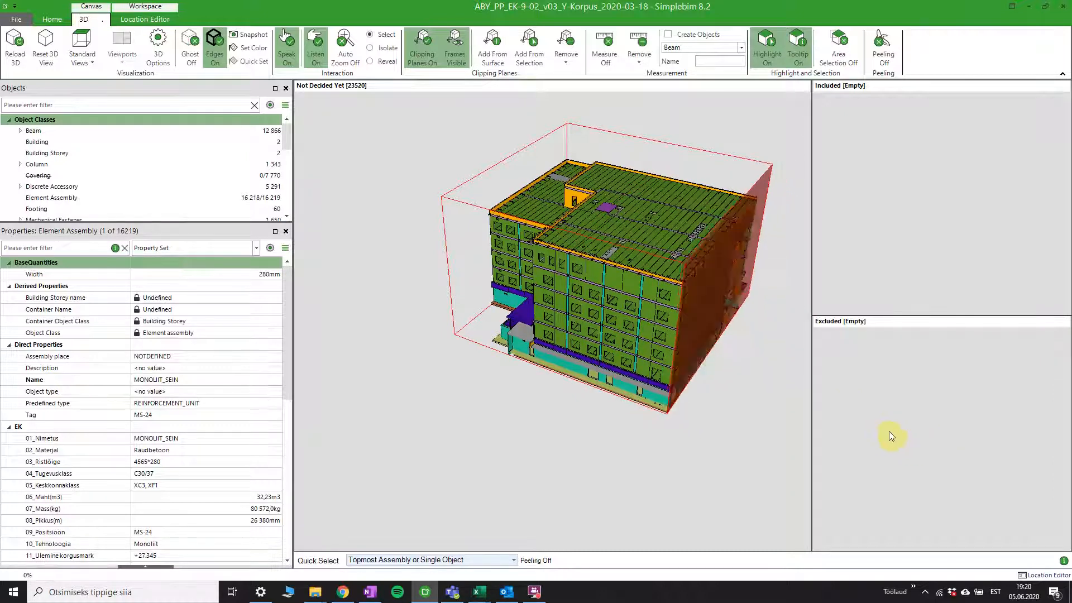
left_click_drag(627, 413, 493, 384)
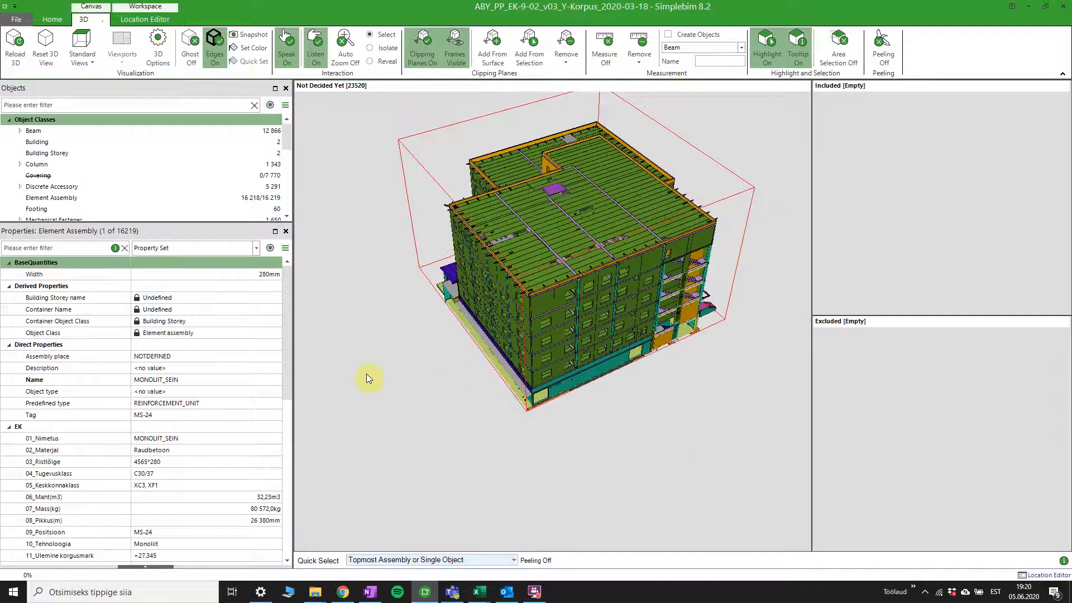
Step: Create a location prism around the taller building block from the current clipping planes
left_click(165, 20)
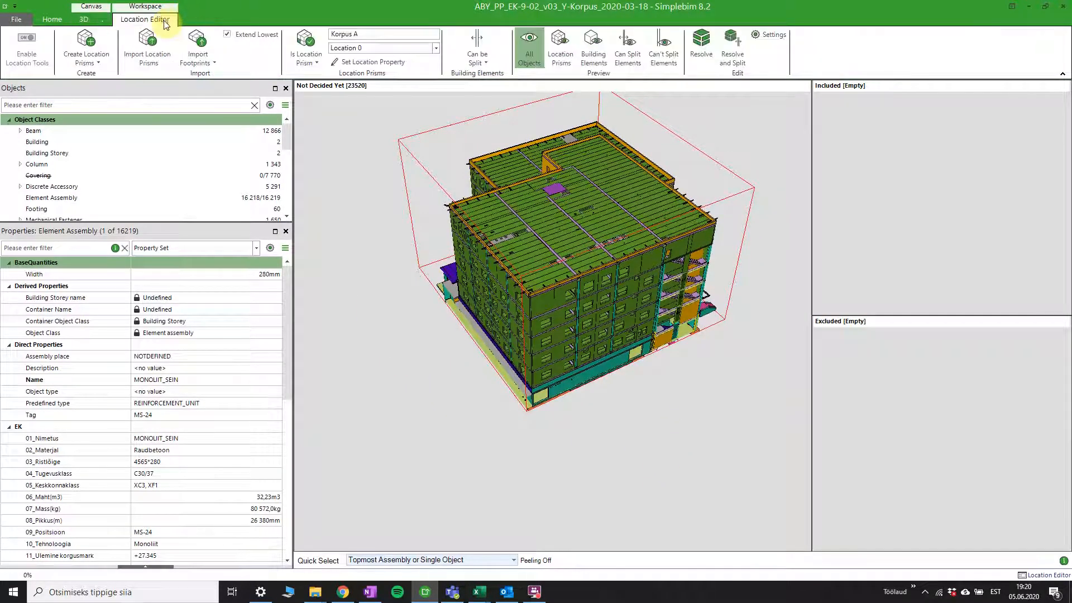
left_click(91, 60)
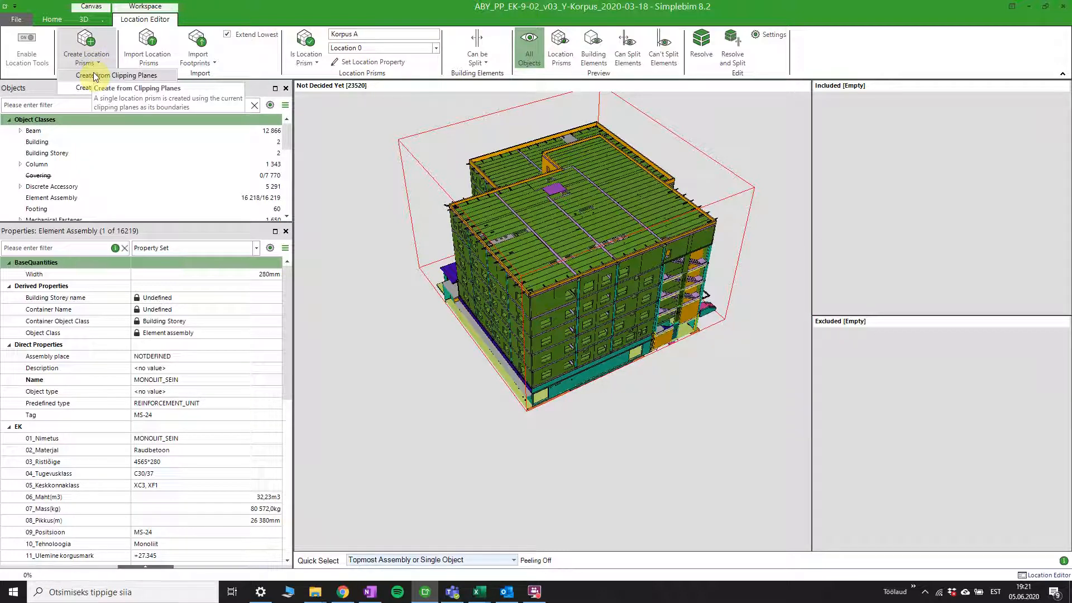
left_click(95, 76)
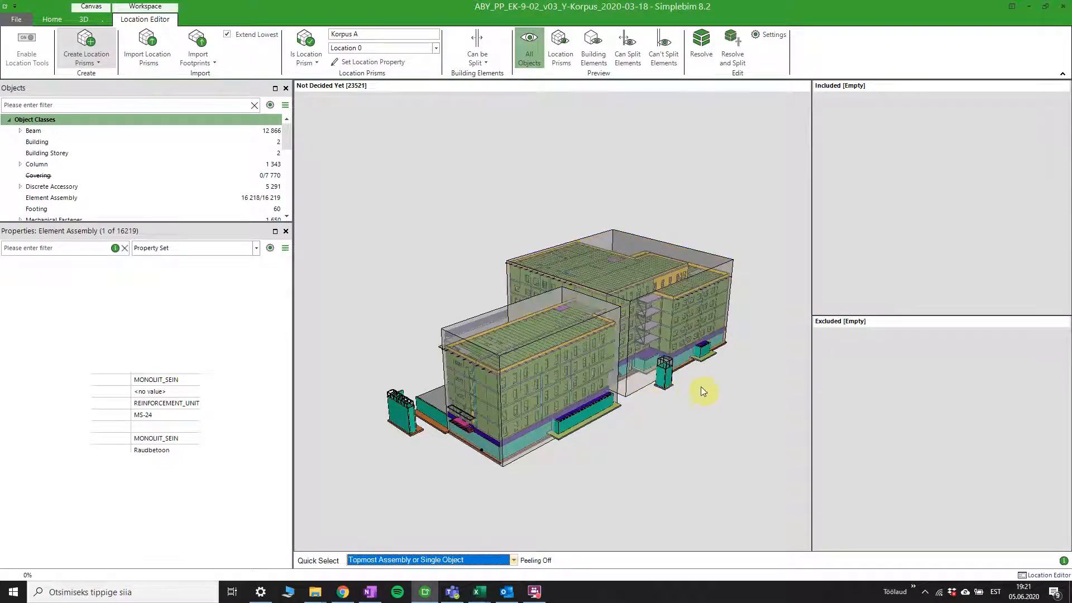
Step: Set the Location 0 property of the taller block's location prism to Korpus B
left_click_drag(671, 304, 736, 303)
left_click(607, 328)
left_click(364, 33)
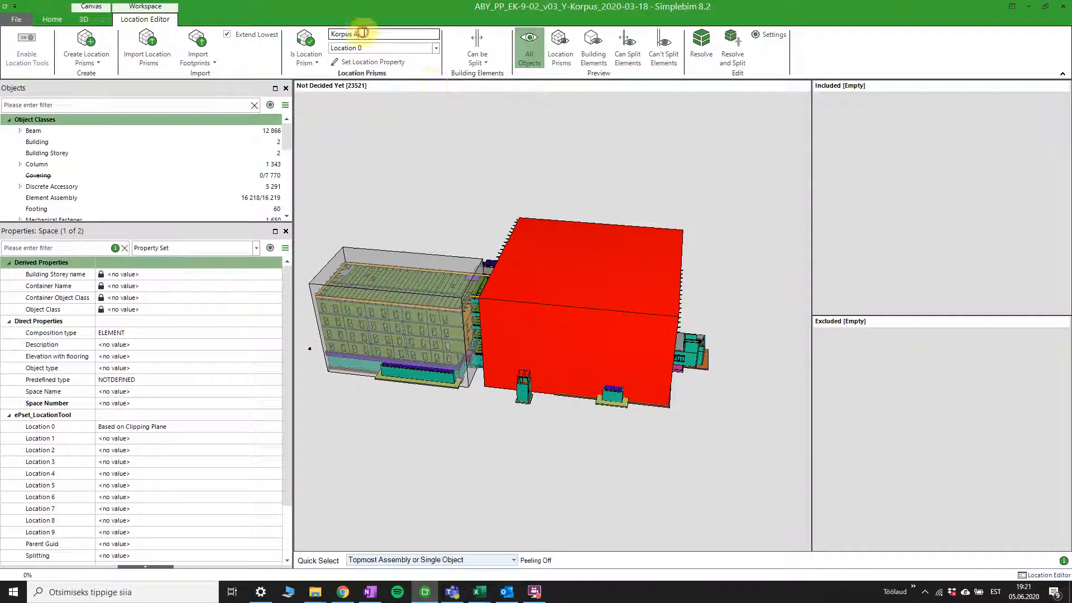
key("BackSpace")
left_click(383, 60)
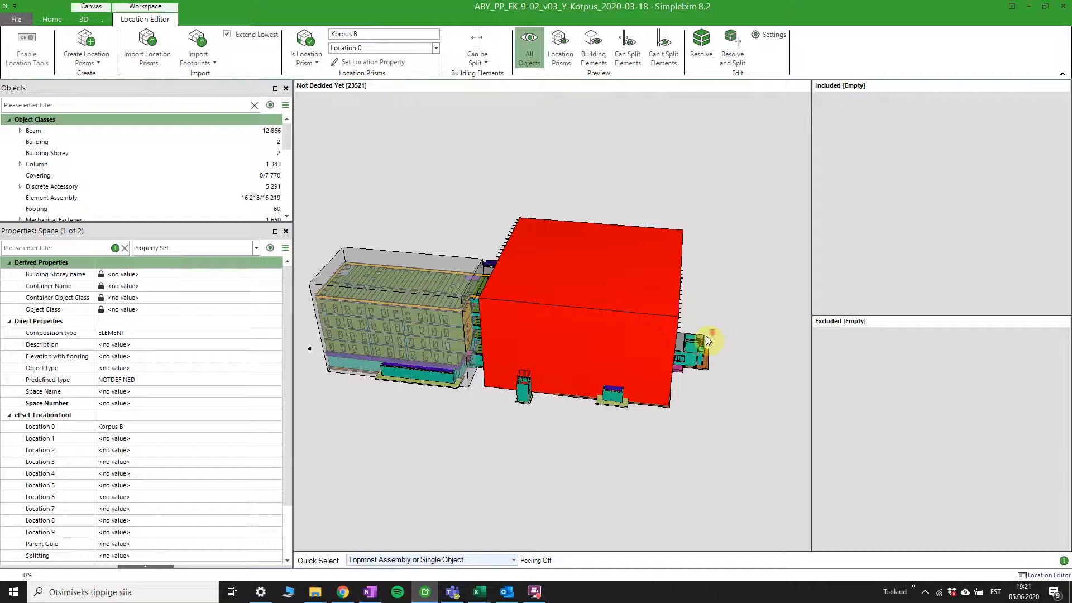
Step: Examine both location prisms and the connecting section between the two blocks from several angles
scroll(706, 336, "down", 1)
mouse_move(626, 435)
middle_mouse_down()
mouse_move(660, 414)
mouse_move(636, 454)
middle_mouse_up()
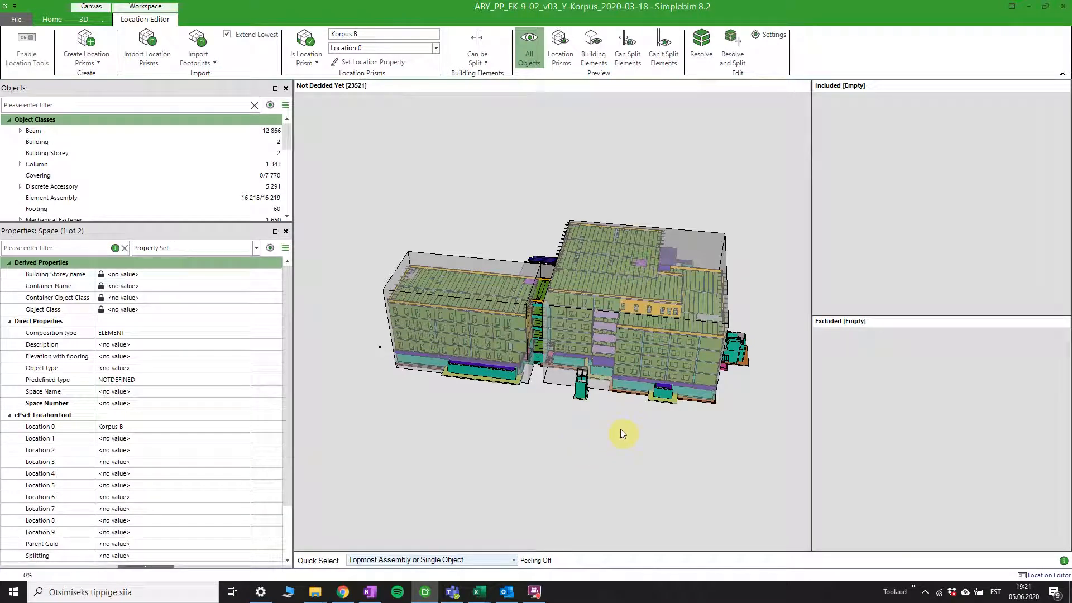
middle_click_drag(621, 429, 715, 327)
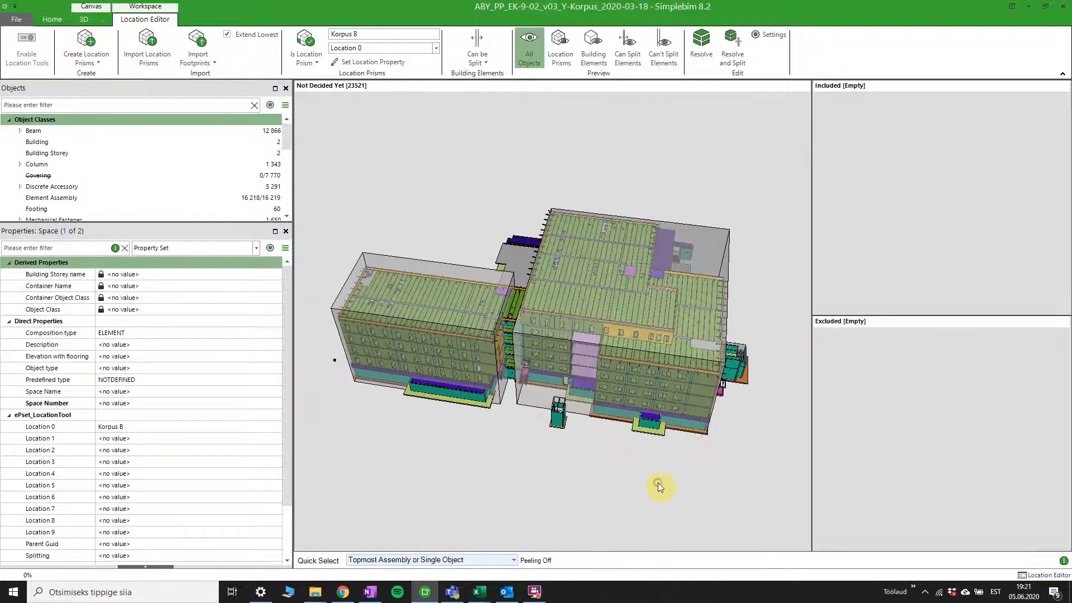
middle_click_drag(645, 475, 661, 480)
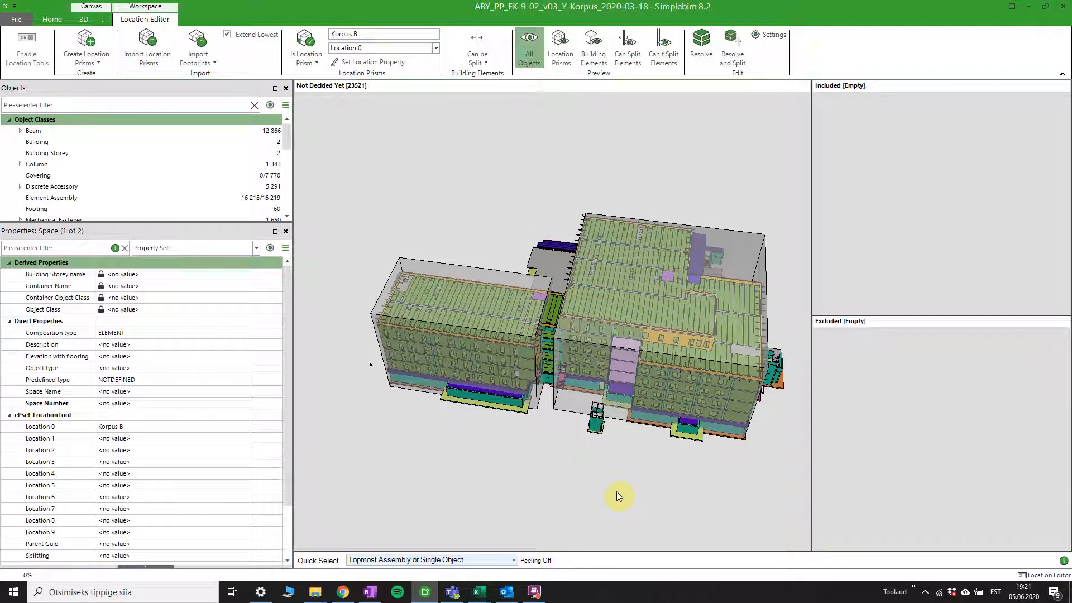
mouse_move(609, 513)
middle_mouse_down()
mouse_move(610, 494)
mouse_move(646, 453)
mouse_move(675, 364)
mouse_move(661, 427)
mouse_move(617, 511)
middle_mouse_up()
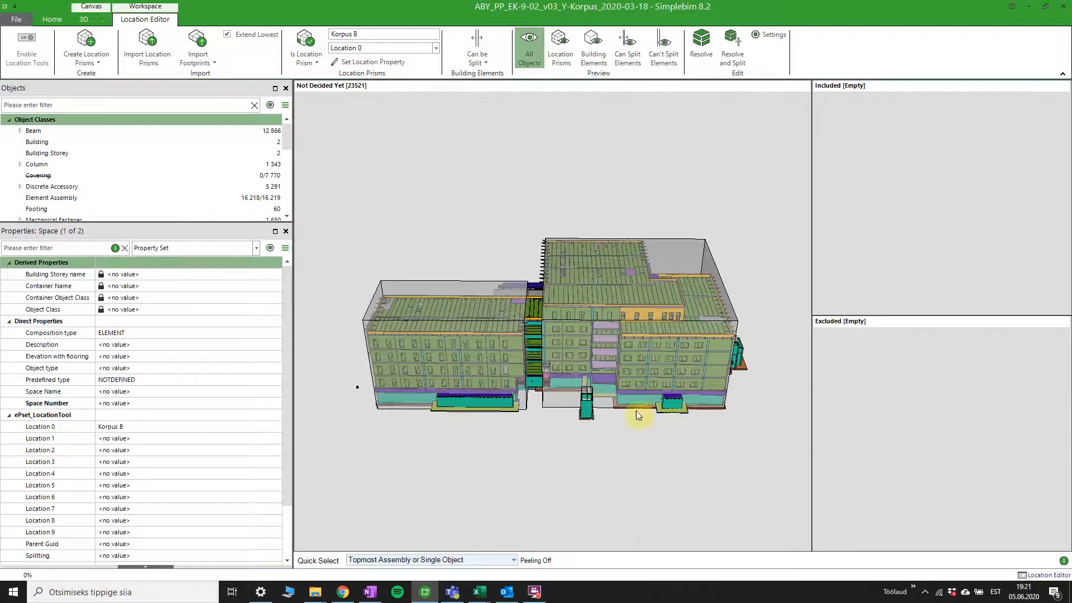
middle_click_drag(646, 444, 718, 475)
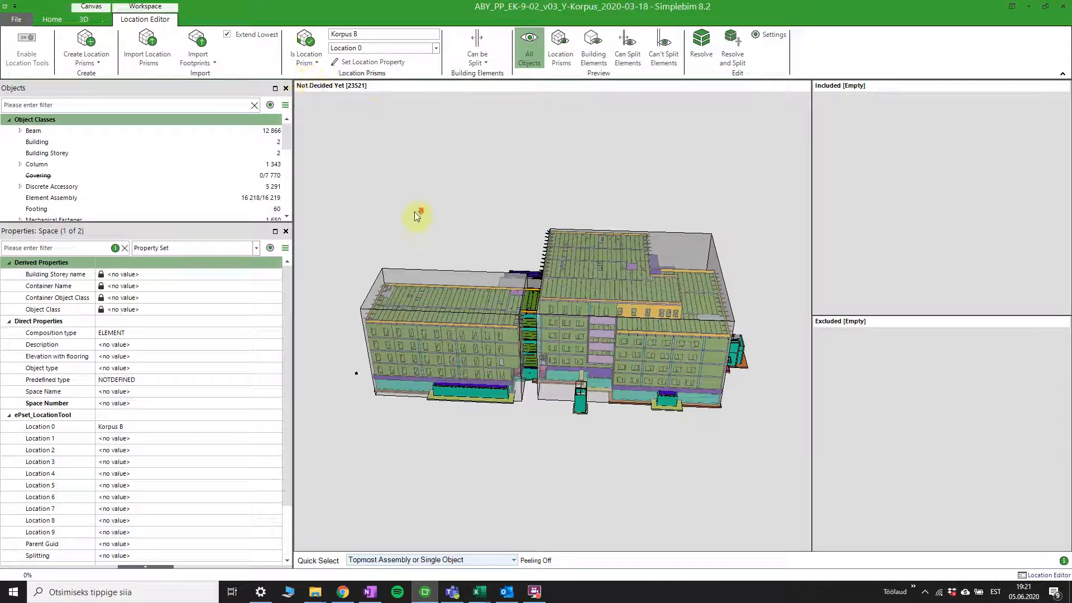
scroll(414, 213, "down", 1)
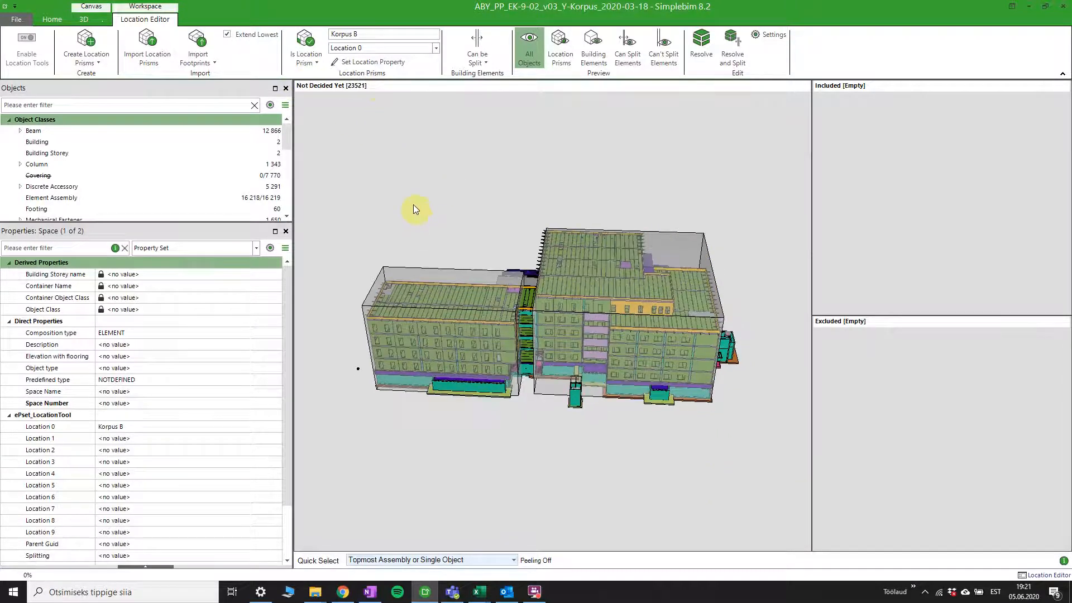
Step: Preview the location prisms, the splittable elements and the non-splittable elements in turn, and restore the display of all objects
left_click(569, 58)
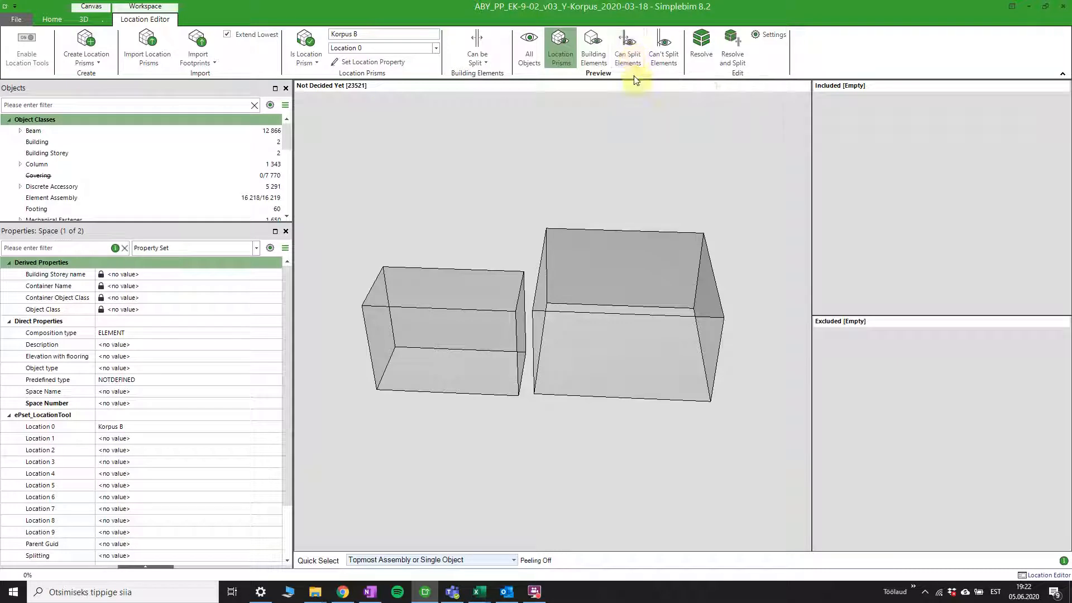
left_click(632, 56)
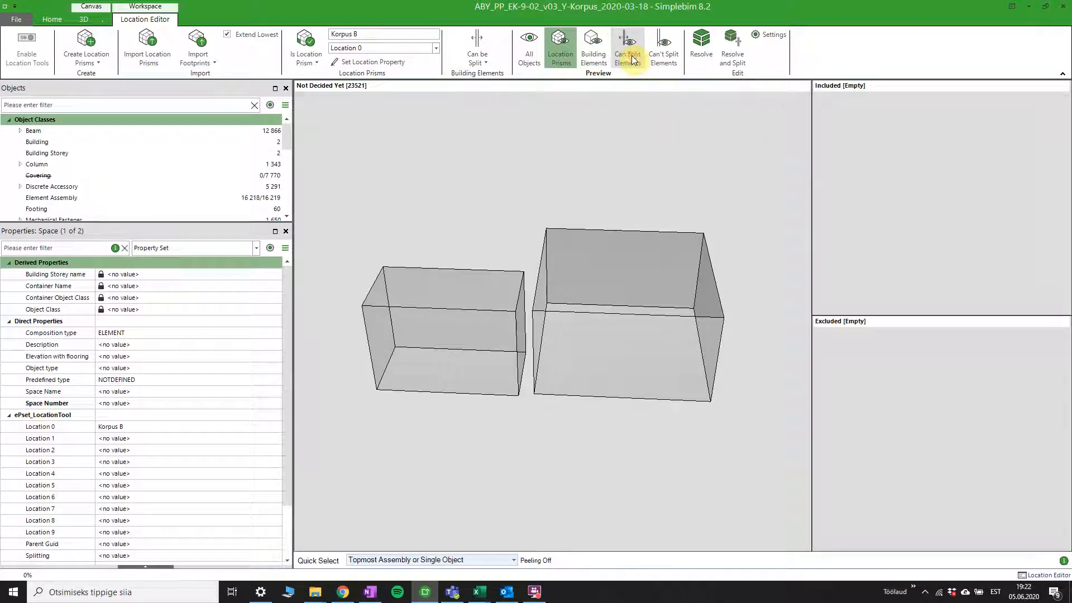
left_click(633, 48)
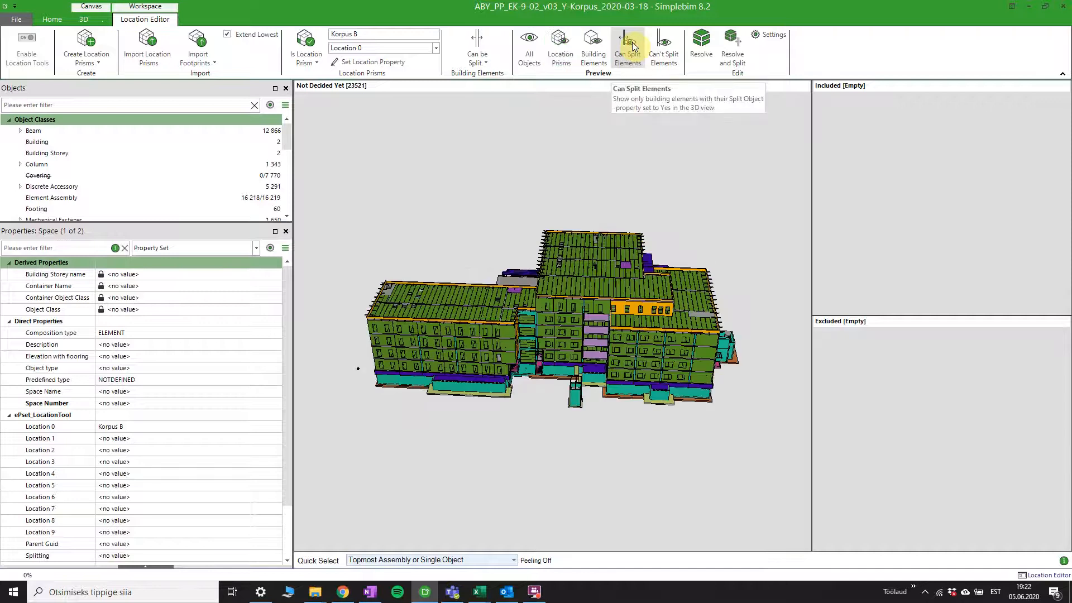
left_click(668, 45)
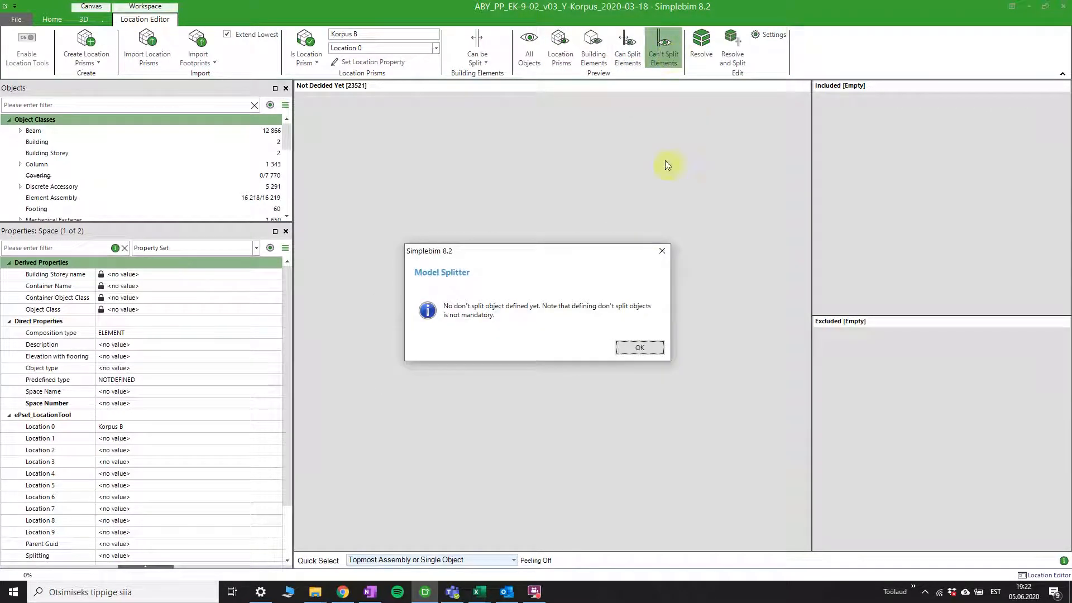
left_click(637, 348)
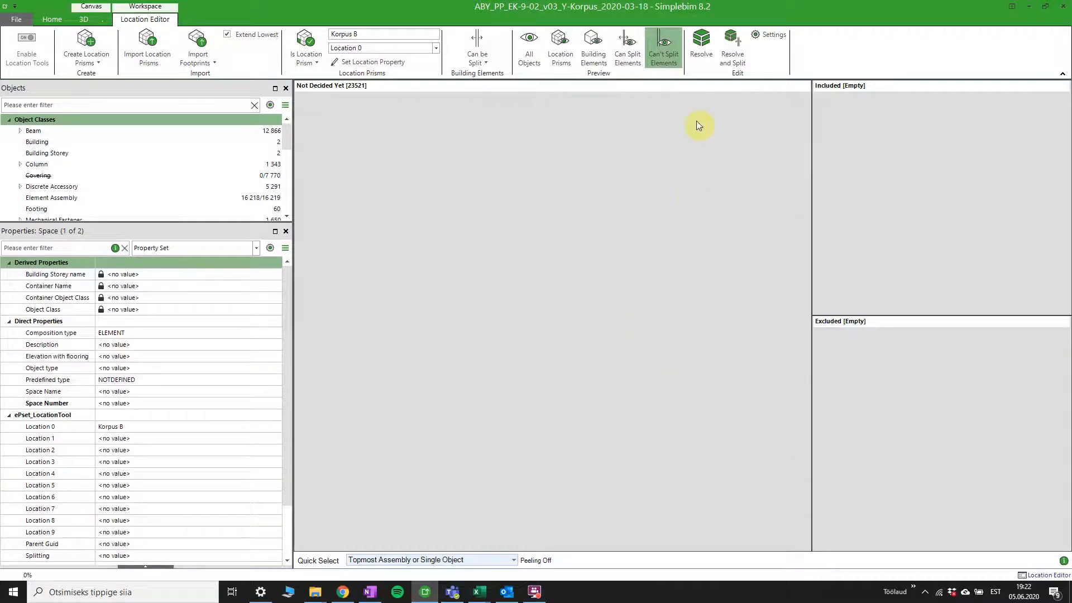
left_click(529, 43)
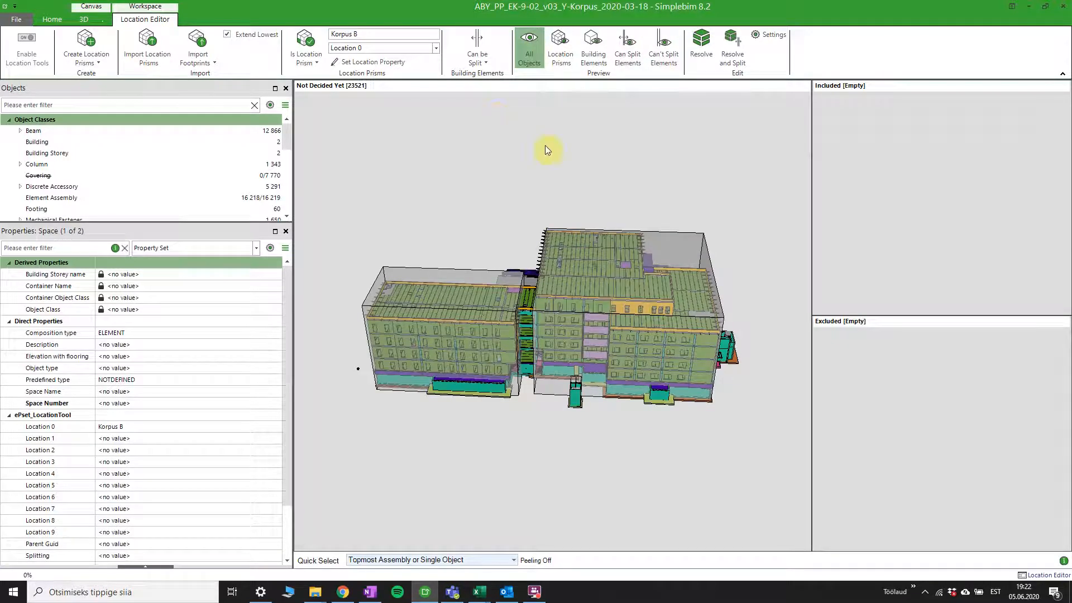
Step: Mark the hollow-core roof slab beside the lower wing in the connecting section as Can't be Split
scroll(527, 270, "up", 5)
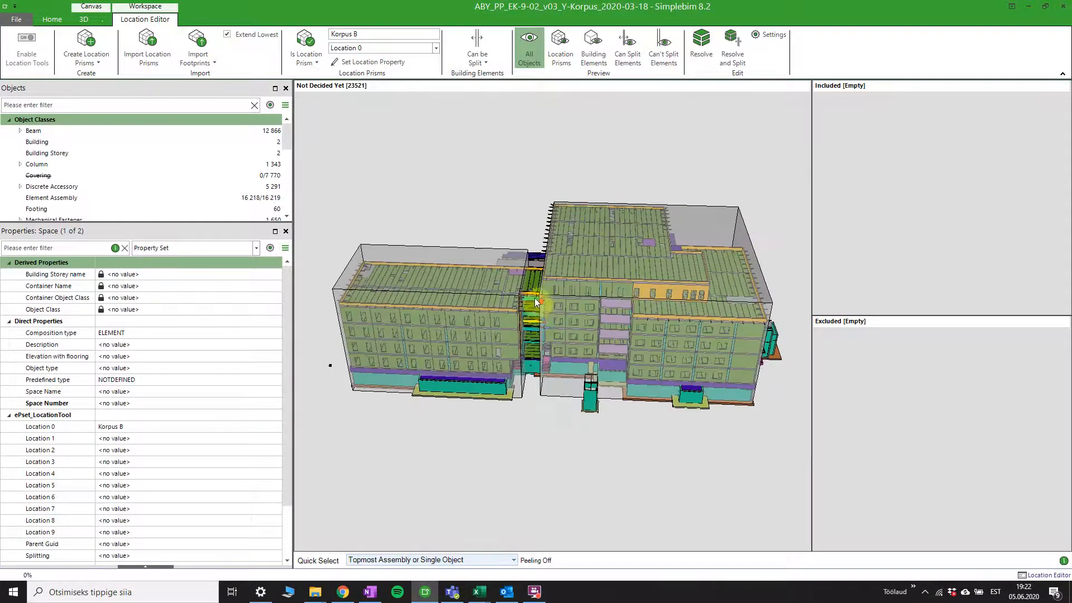
scroll(526, 270, "up", 3)
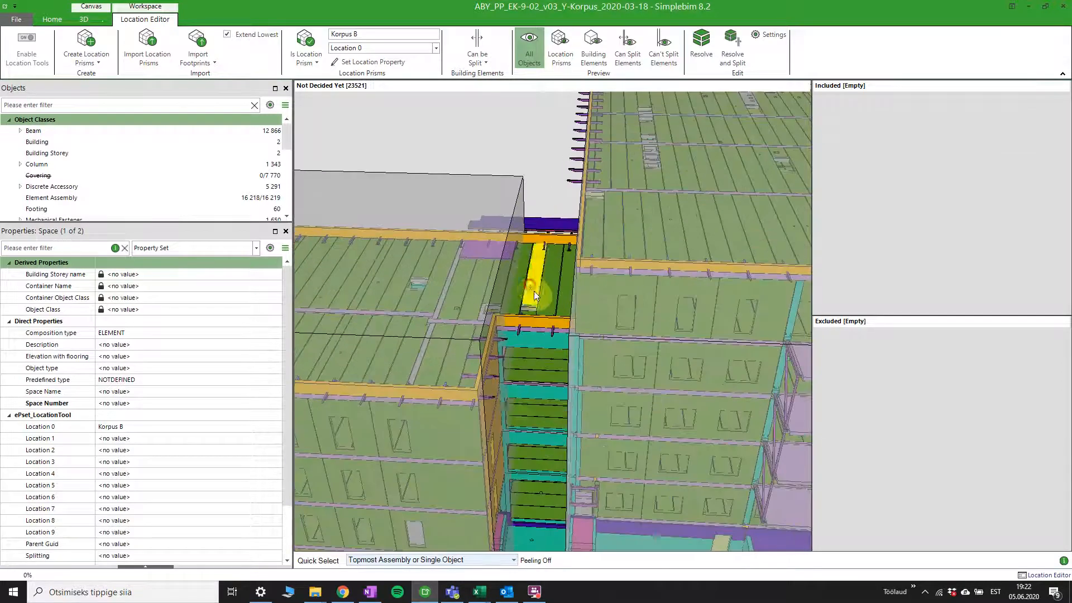
scroll(530, 295, "up", 2)
left_click(523, 295)
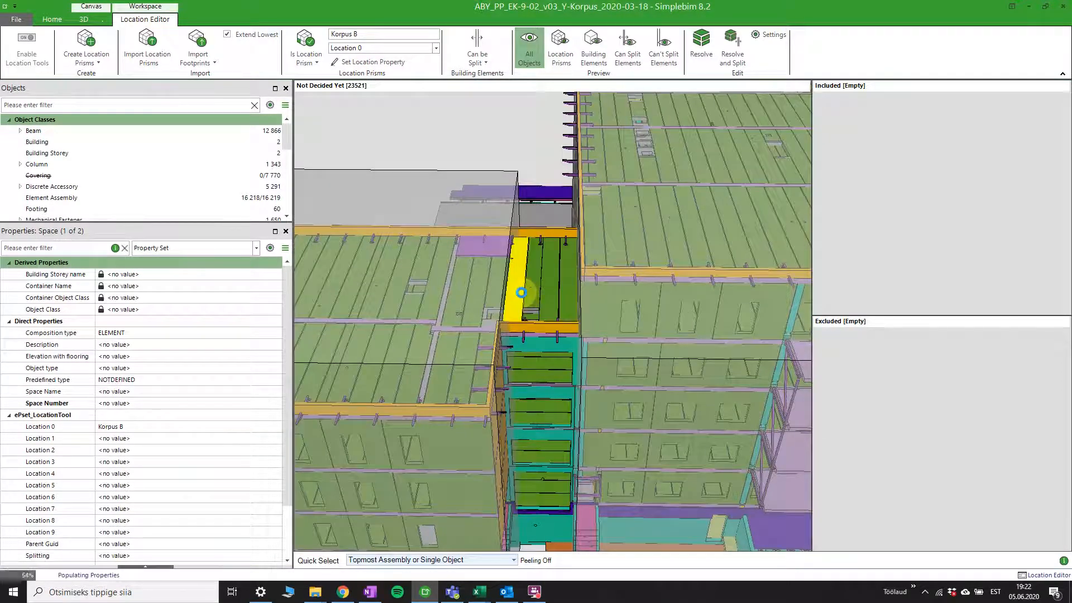
left_click(486, 63)
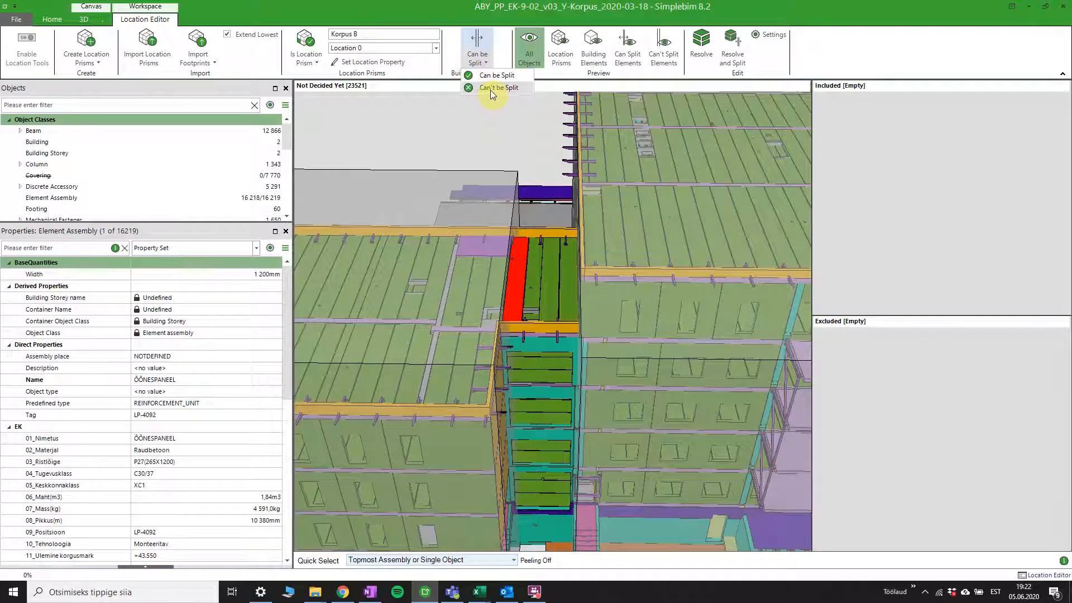
left_click(490, 89)
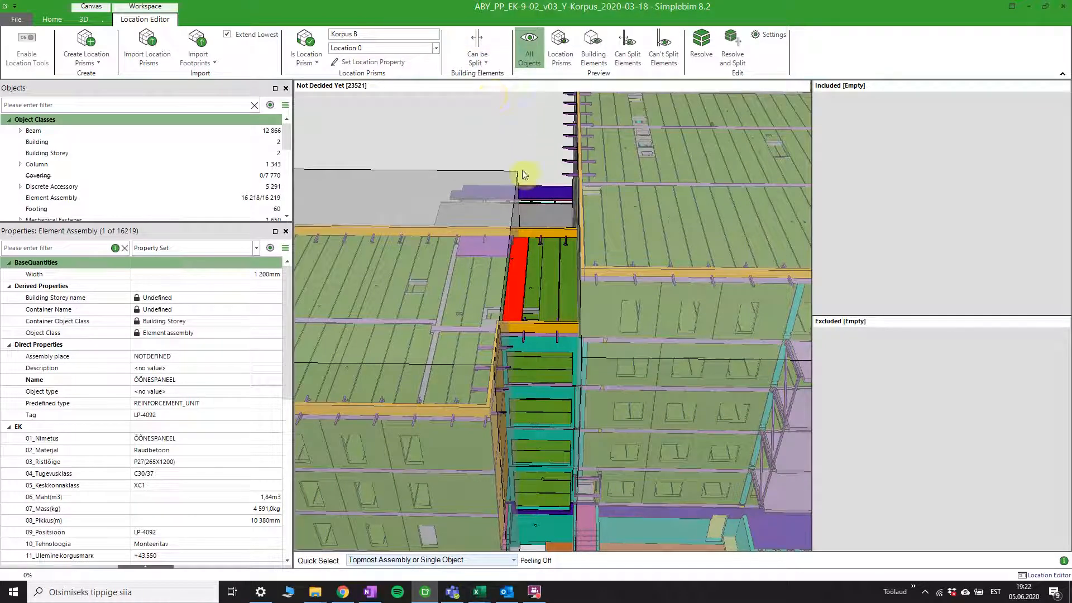
Step: Check the Location 0 property of the lower wing's prism and of the taller block's prism
left_click_drag(547, 282, 488, 255)
scroll(488, 256, "down", 5)
scroll(595, 308, "down", 3)
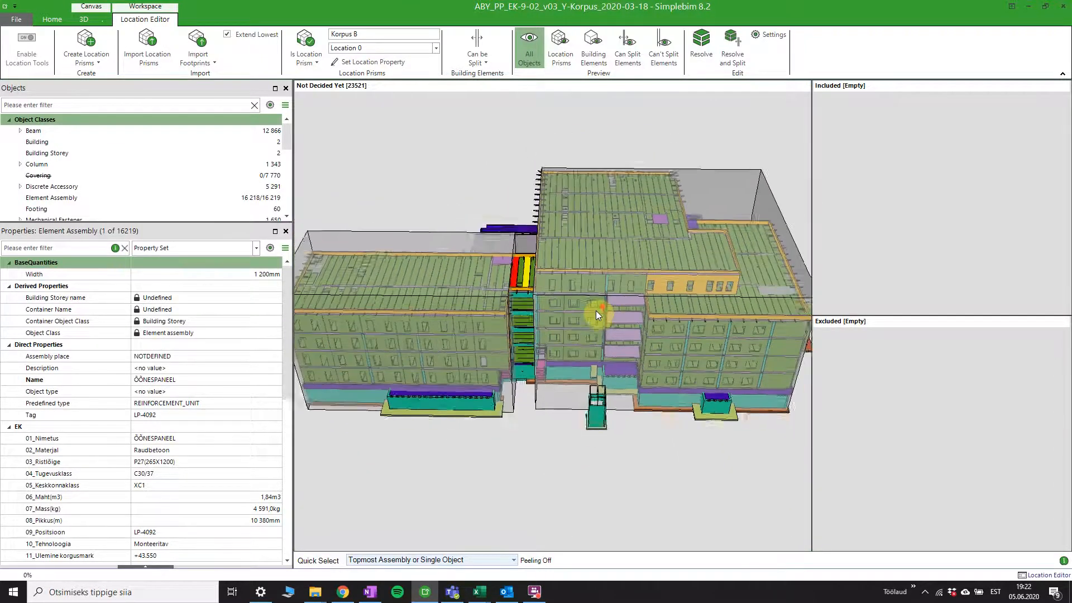
scroll(595, 310, "down", 1)
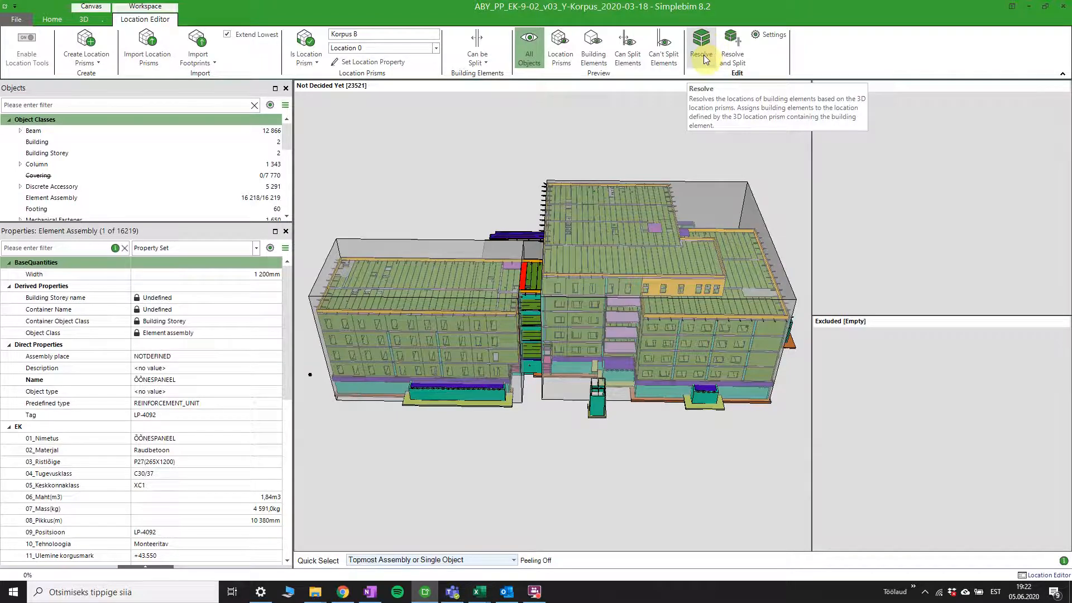
middle_click_drag(503, 301, 546, 273)
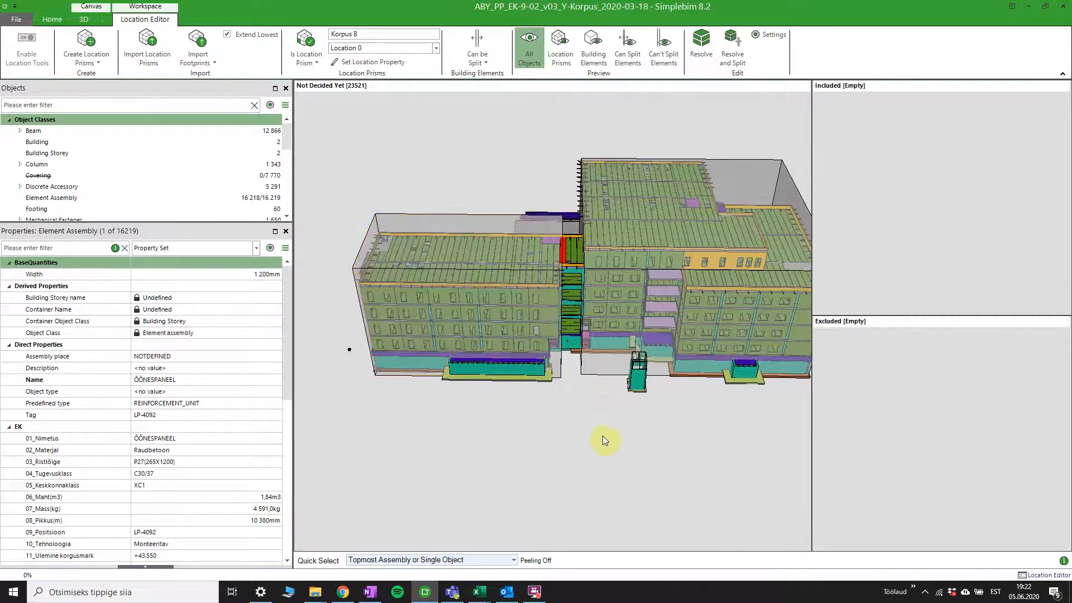
left_click(531, 274)
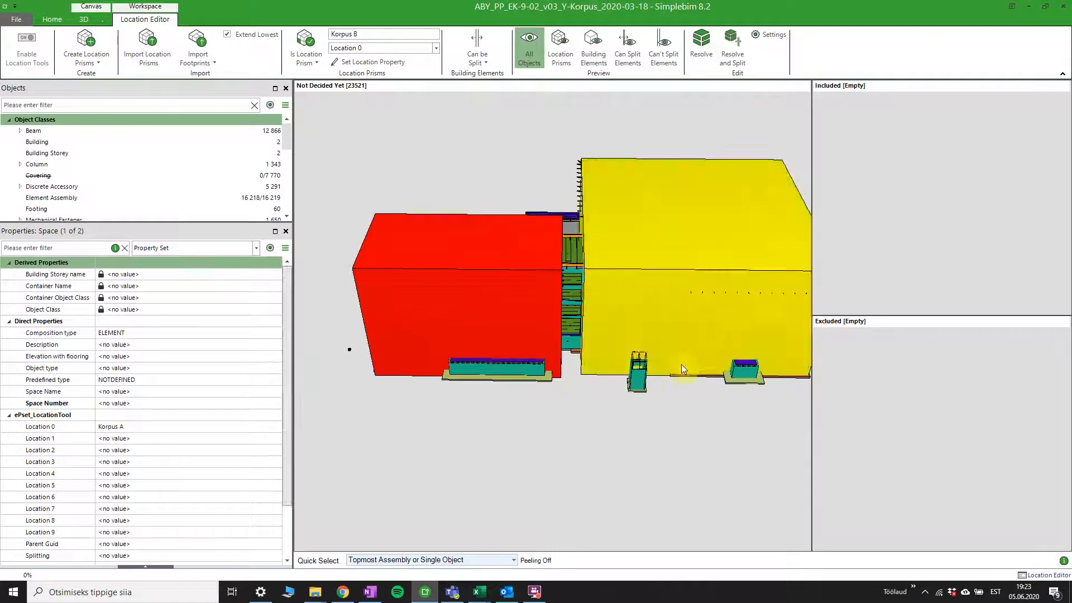
scroll(560, 400, "up", 3)
left_click(560, 400)
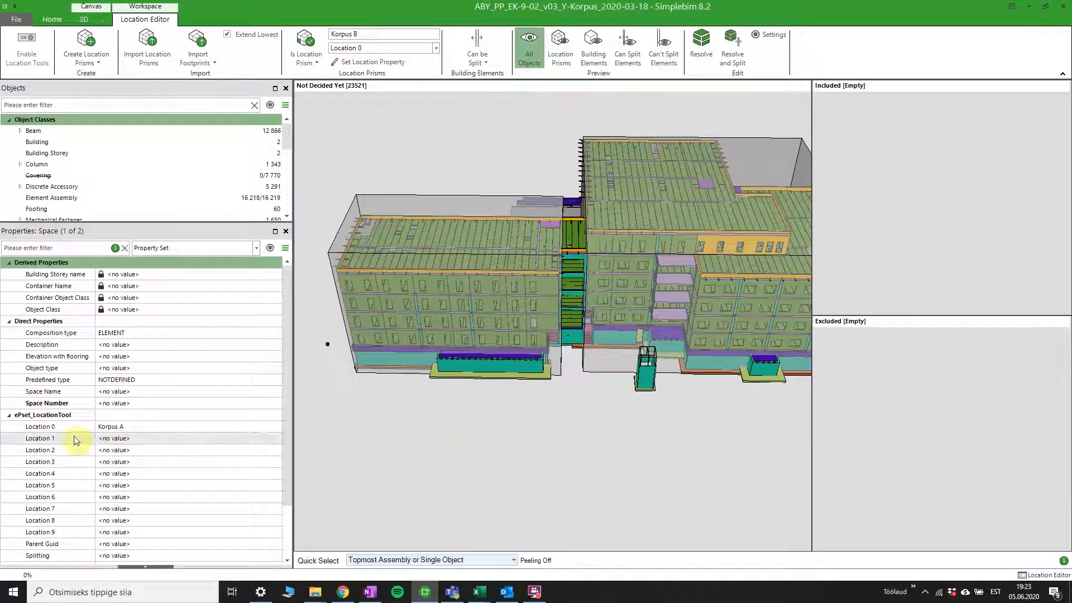
middle_click_drag(639, 404, 480, 412)
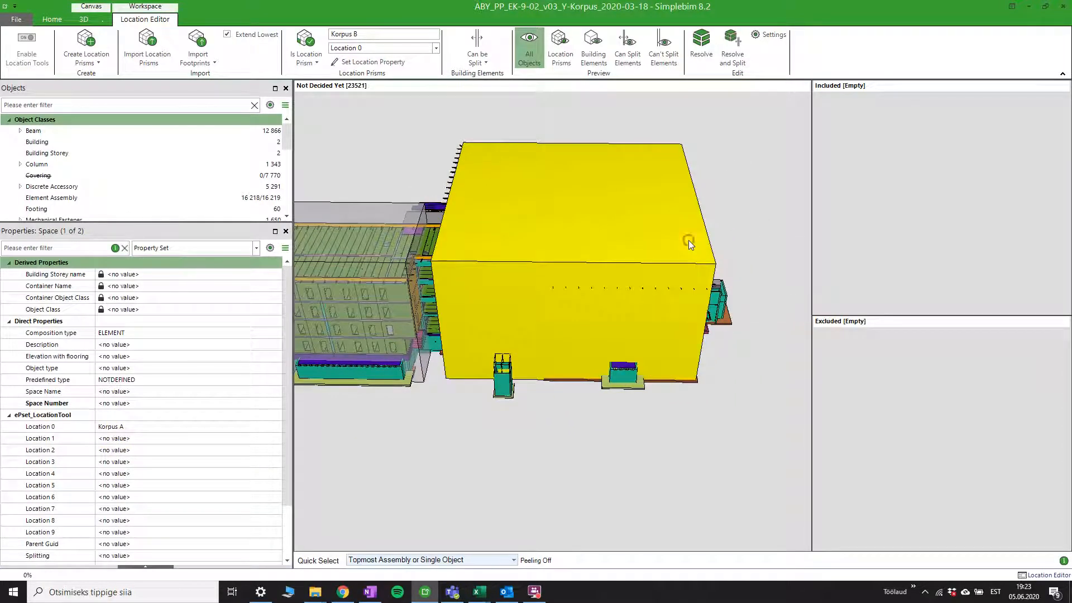
left_click(689, 240)
left_click(602, 464)
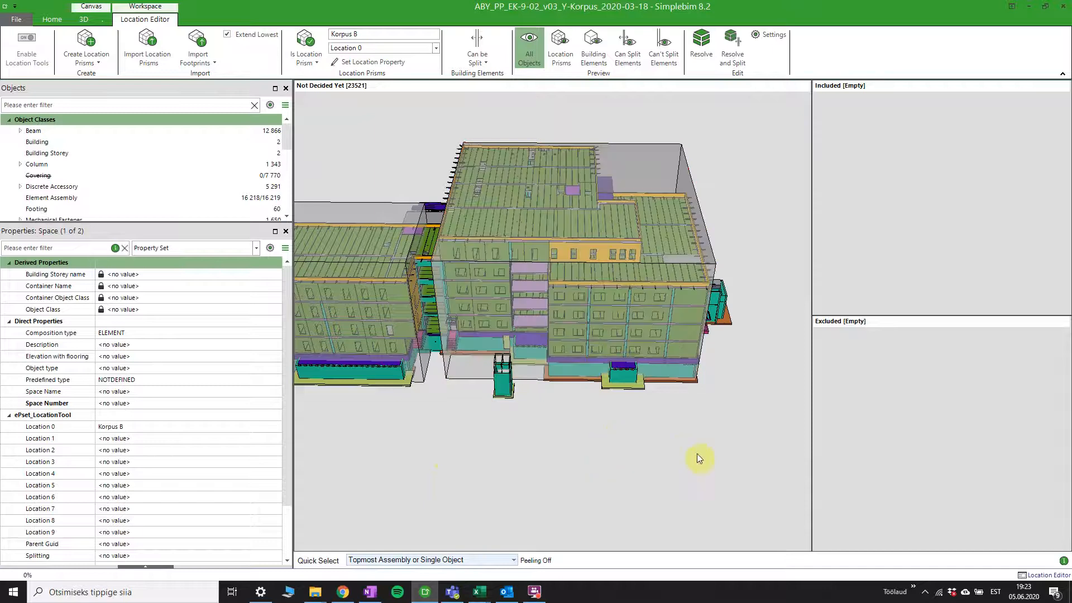
Step: Select the large monolithic floor slab on the building's underside and examine its extent relative to the two location prisms
left_click_drag(700, 425, 648, 418)
scroll(560, 218, "up", 2)
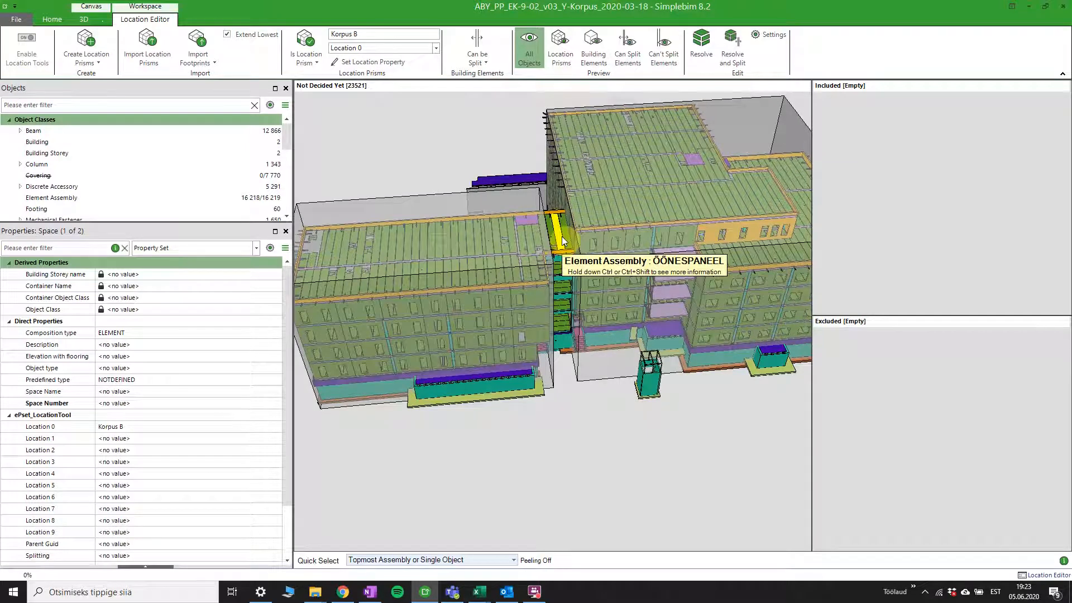
scroll(562, 237, "down", 2)
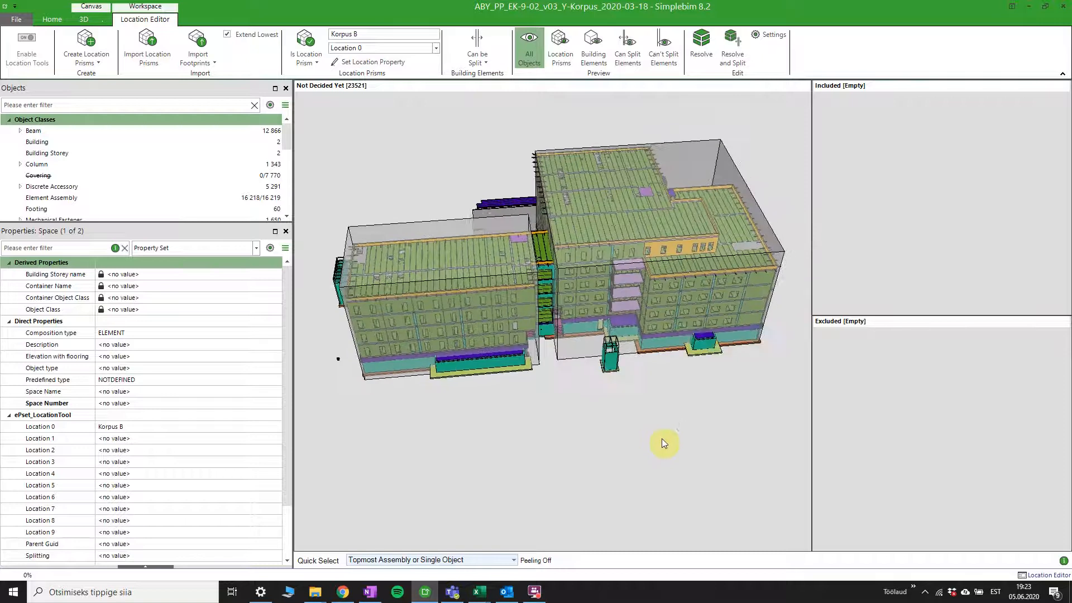
left_click_drag(678, 426, 687, 324)
middle_click_drag(685, 353, 637, 243)
left_click_drag(625, 400, 631, 341)
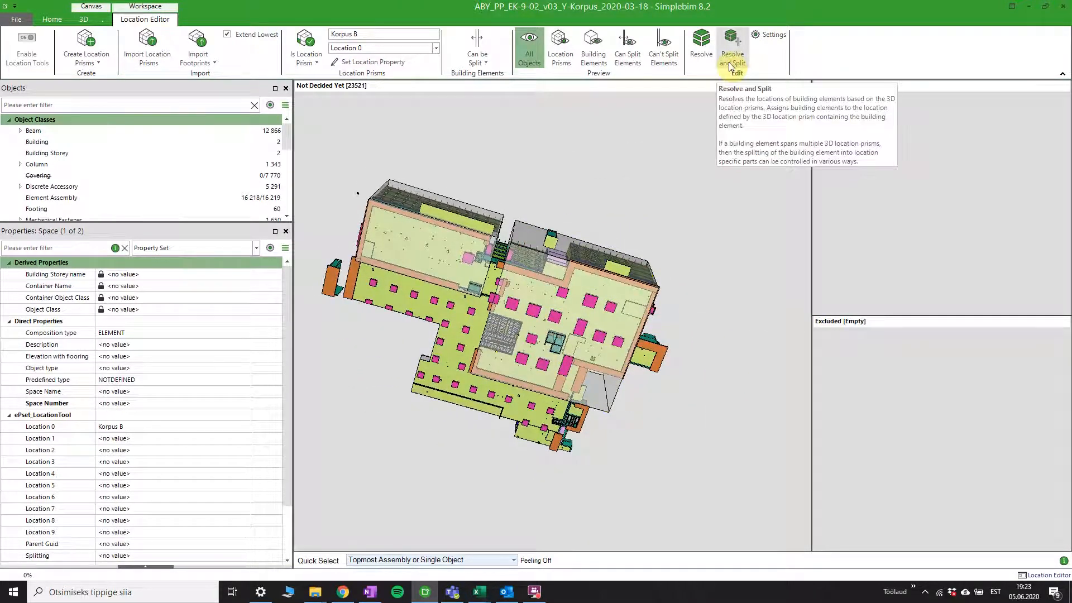
middle_click_drag(360, 387, 410, 317)
left_click_drag(433, 376, 450, 362)
middle_click_drag(450, 363, 527, 298)
scroll(528, 297, "up", 2)
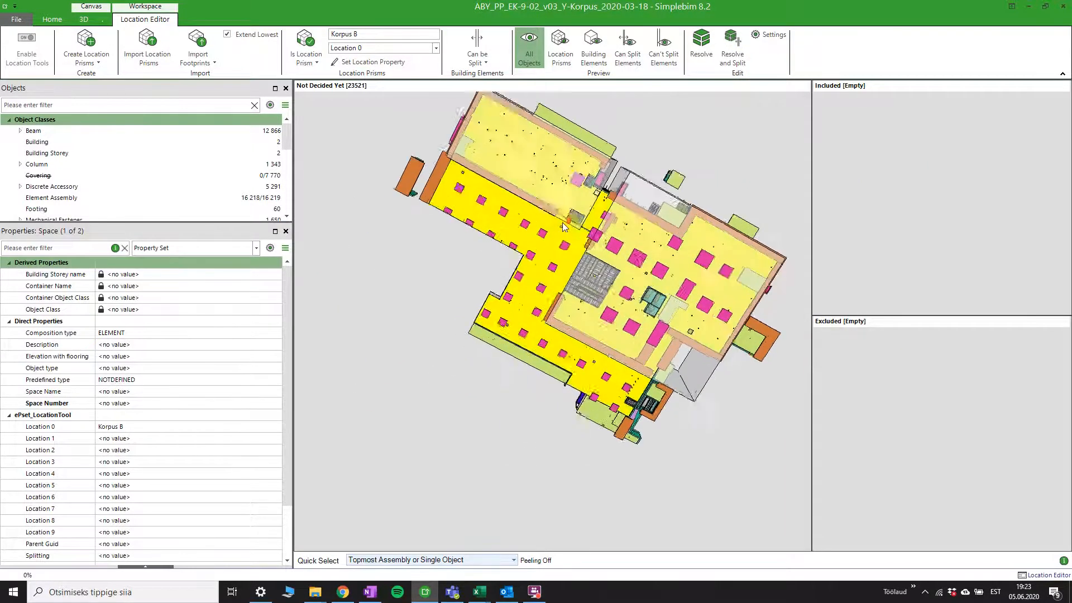
left_click(564, 259)
scroll(564, 259, "up", 2)
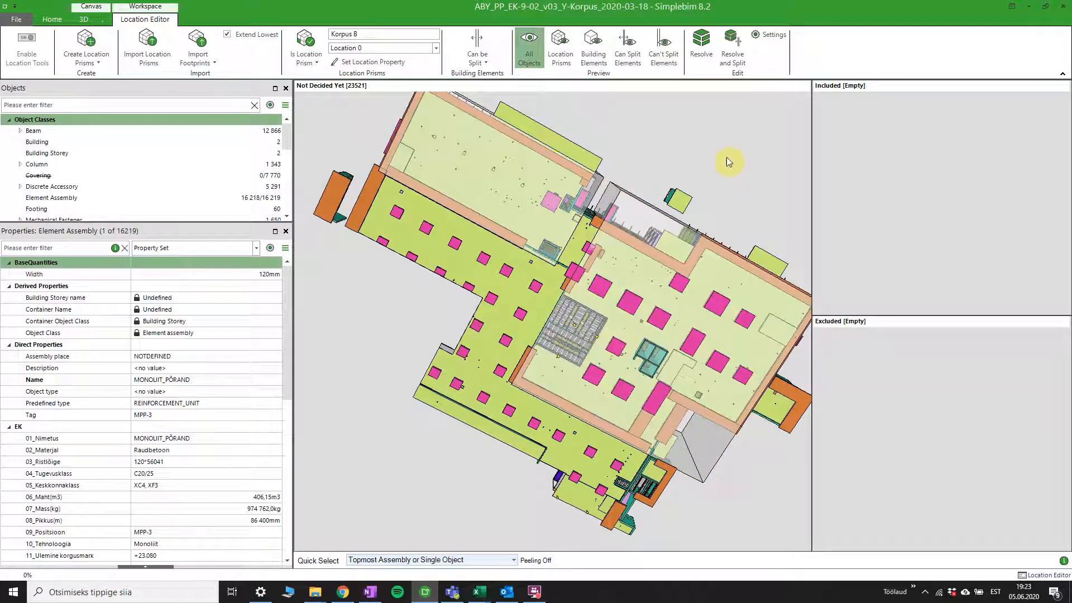
left_click_drag(729, 143, 564, 465)
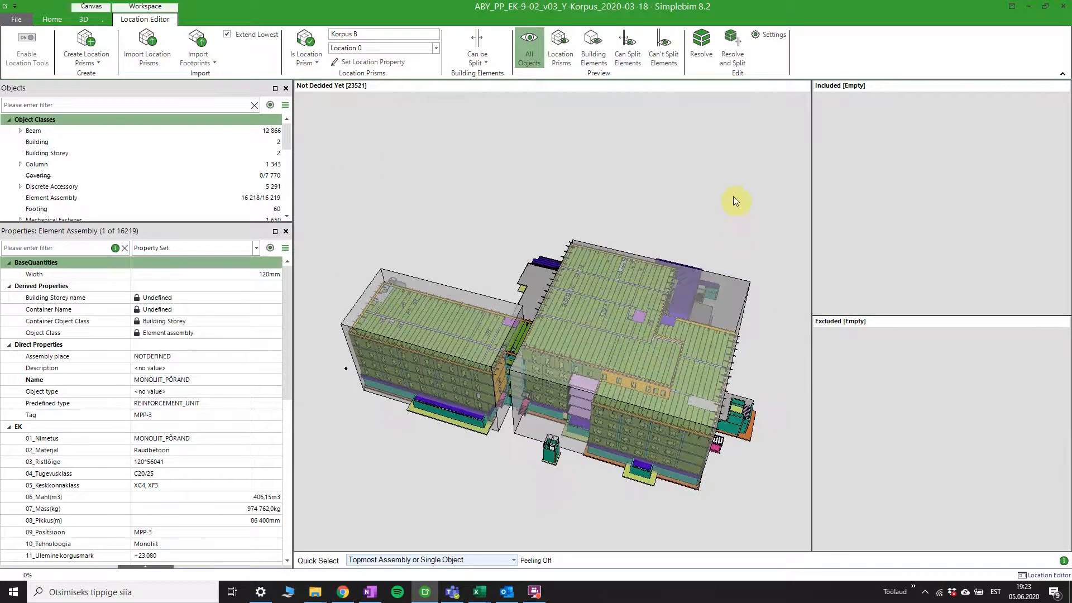
Step: Resolve and split the elements in the Not Decided Yet bucket using Smart splitting, new quantities for split objects and a 50 mm minimum split dimension
left_click(735, 42)
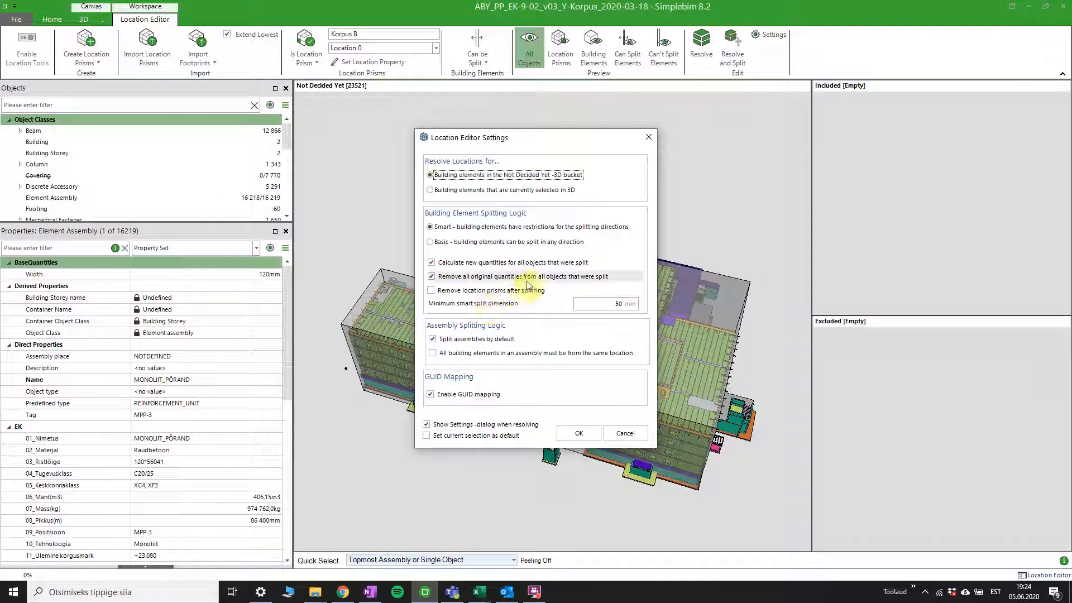
left_click(578, 433)
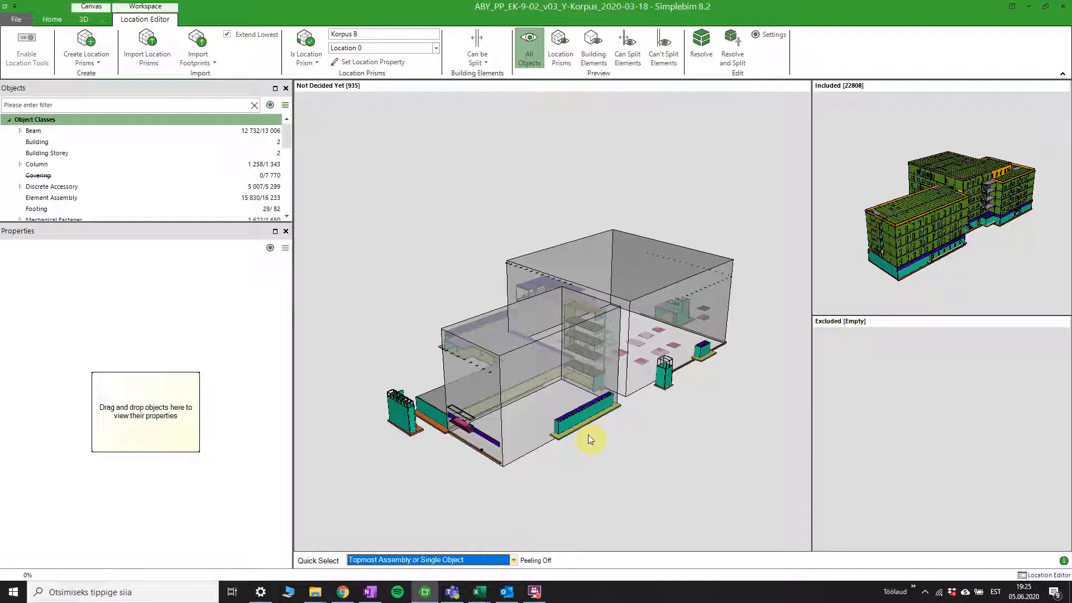
Step: Select the large monolithic floor slab left in the Not Decided Yet bucket and check its Location and Splitting properties
left_click_drag(642, 437, 596, 399)
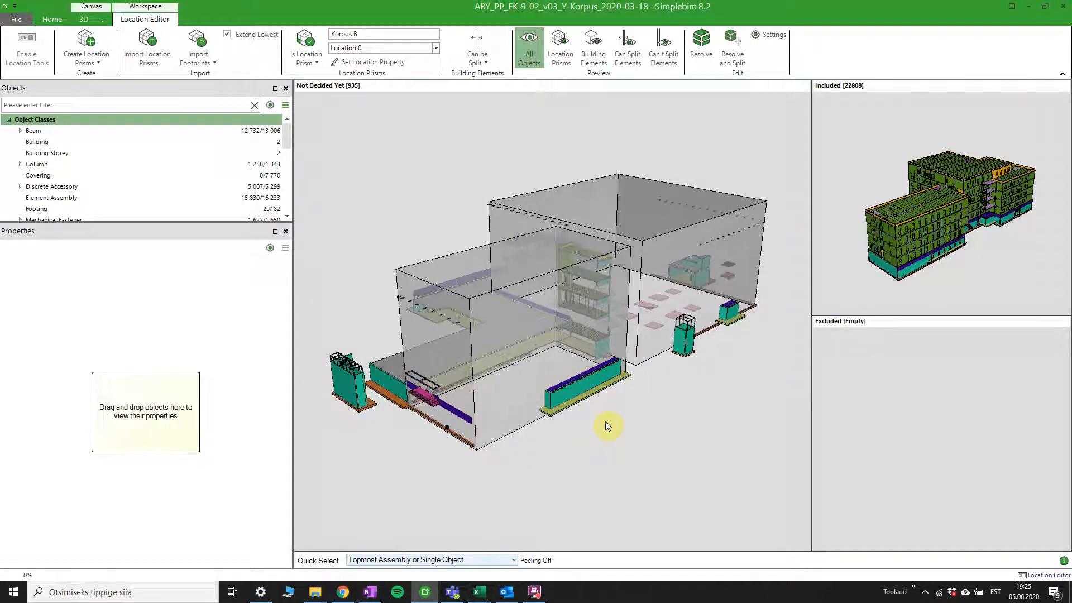
key("Left")
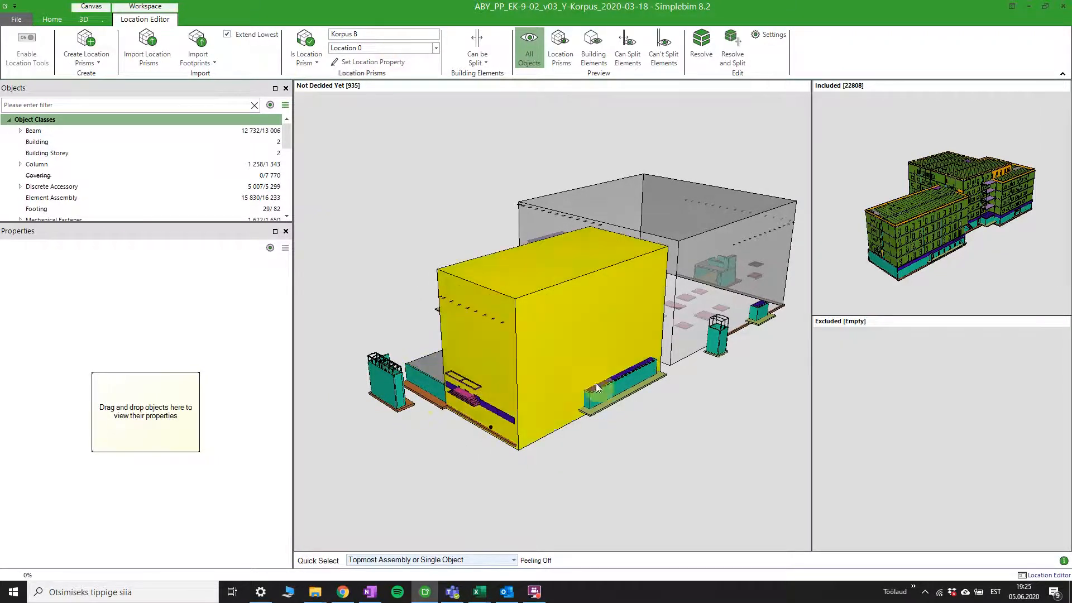
left_click_drag(592, 357, 533, 301)
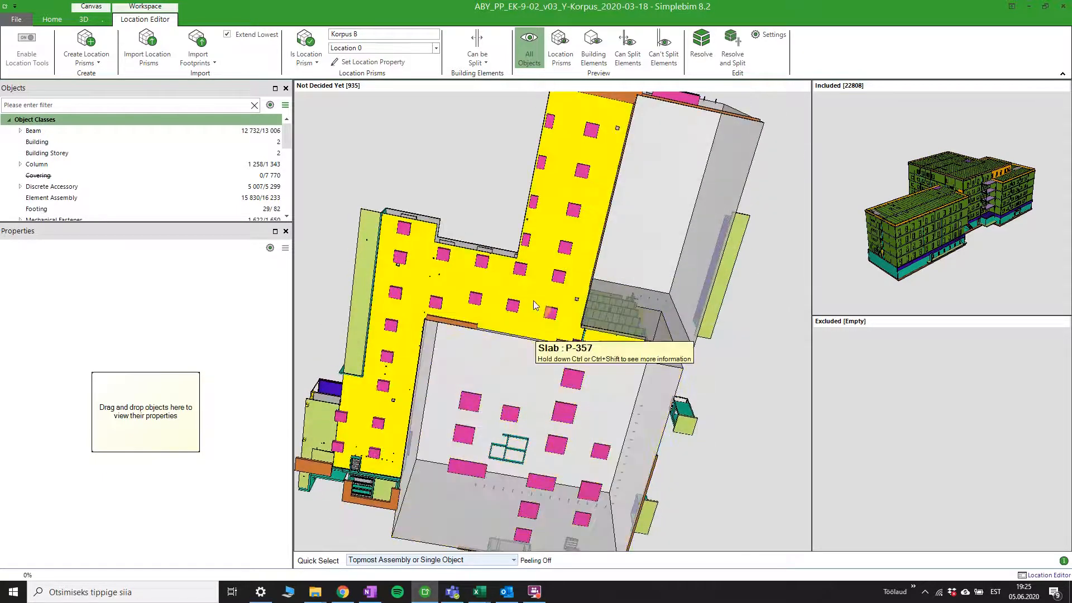
left_click(533, 300)
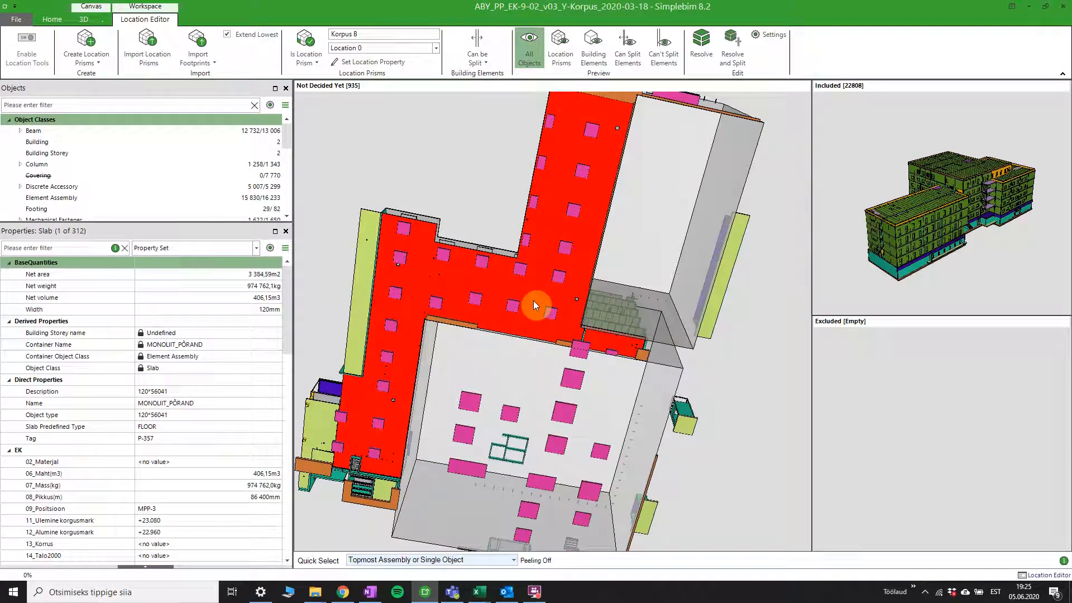
left_click_drag(635, 273, 627, 276)
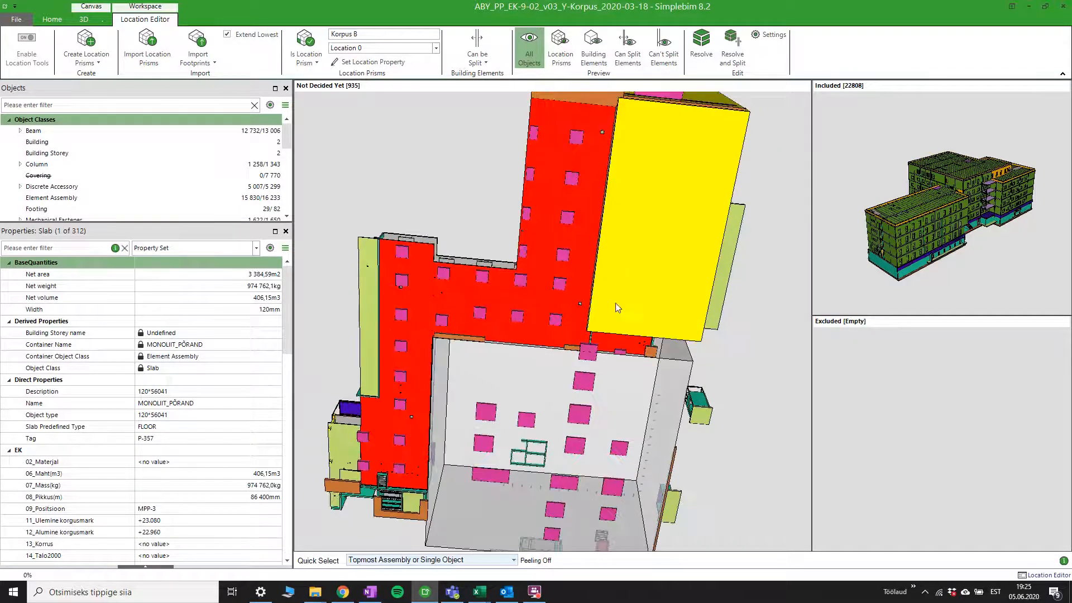
scroll(127, 414, "down", 5)
left_click(104, 430)
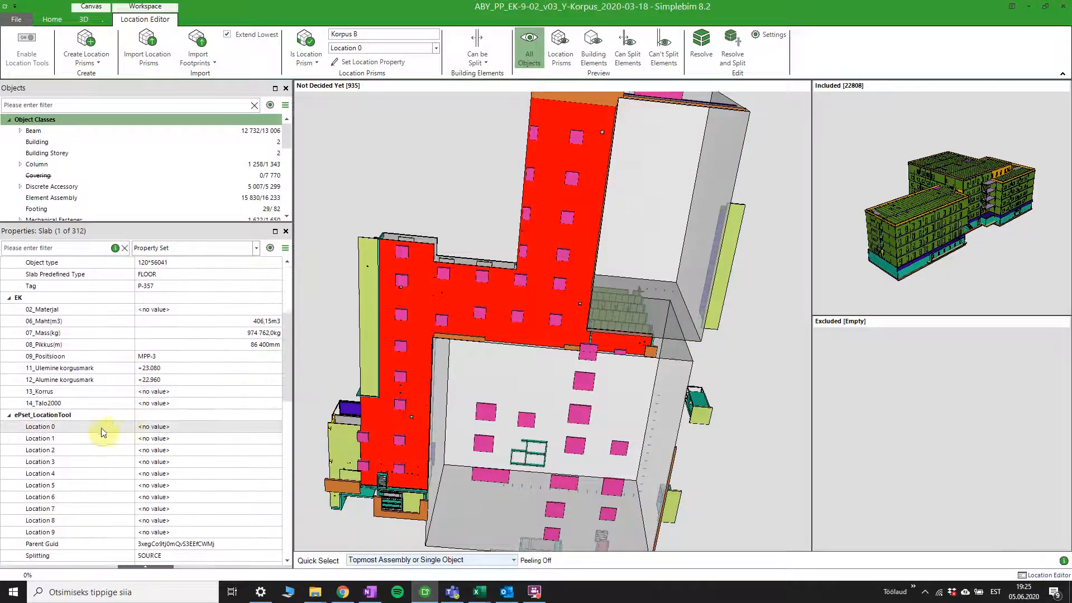
left_click(164, 437)
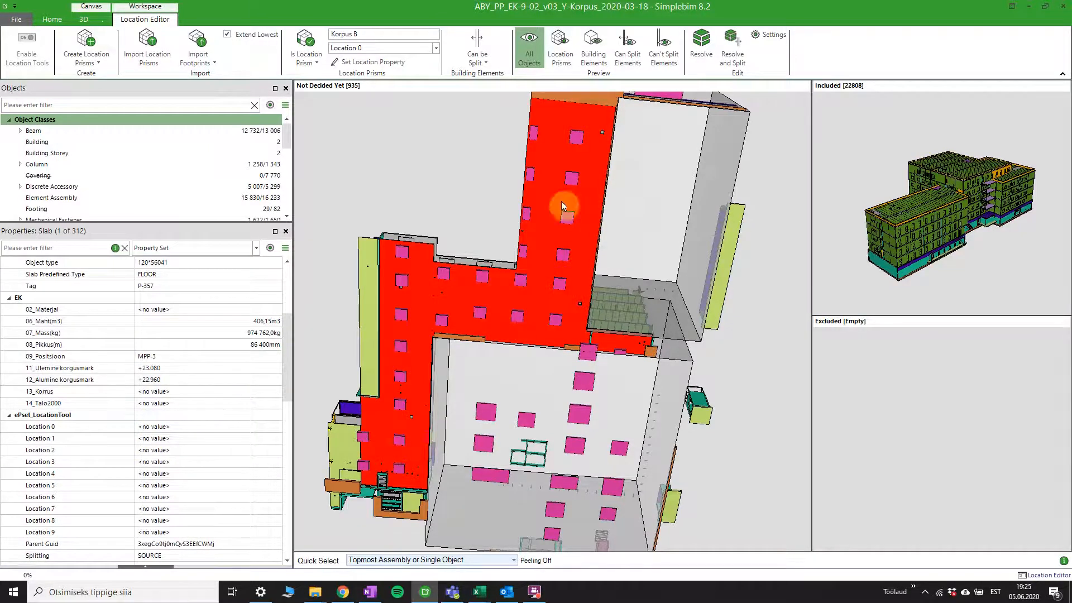
left_click_drag(611, 181, 707, 335)
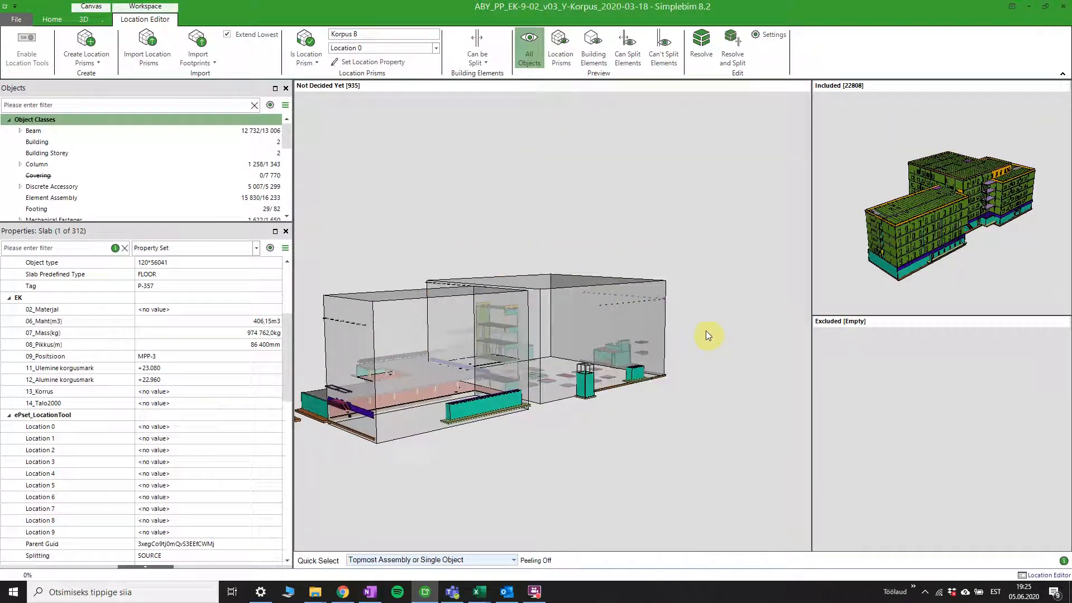
Step: Bring the Included bucket into the main view and check the Location 0 property of a facade panel on the lower wing
left_click(983, 283)
left_click_drag(574, 431, 590, 405)
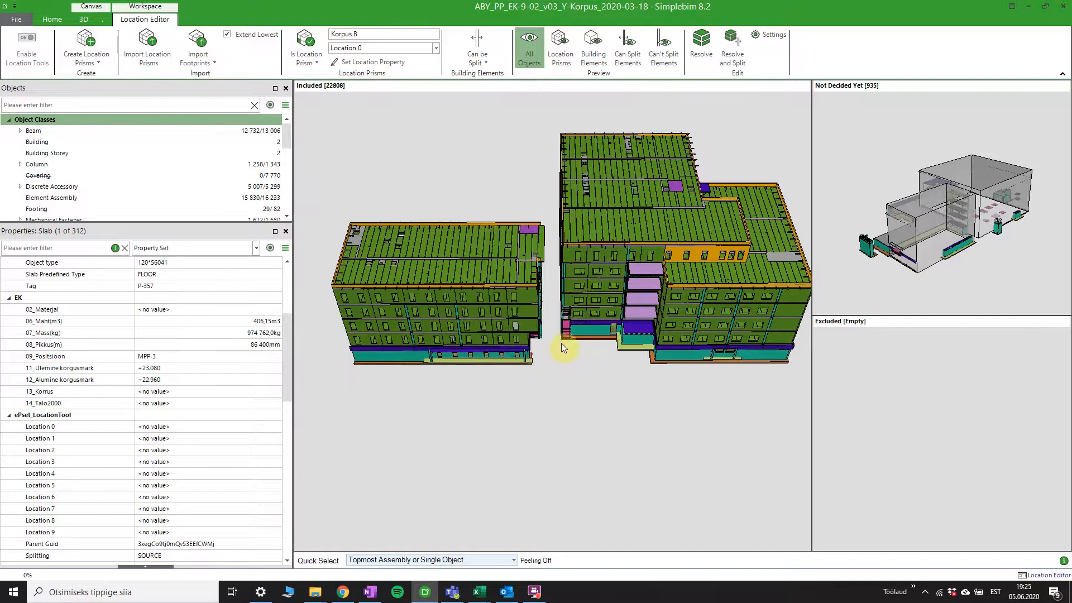
scroll(563, 343, "up", 3)
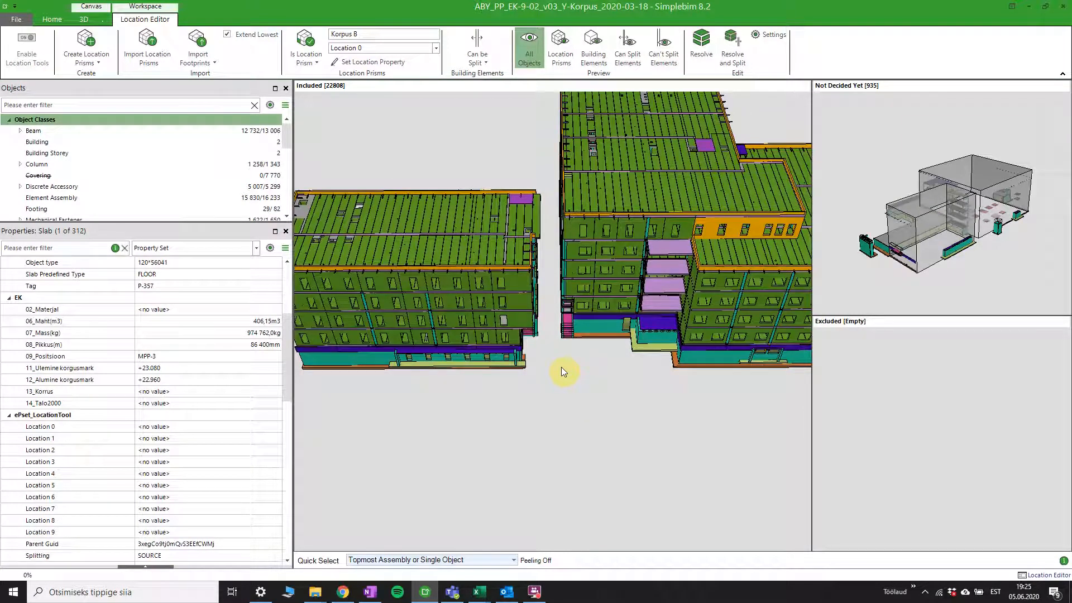
scroll(555, 363, "up", 1)
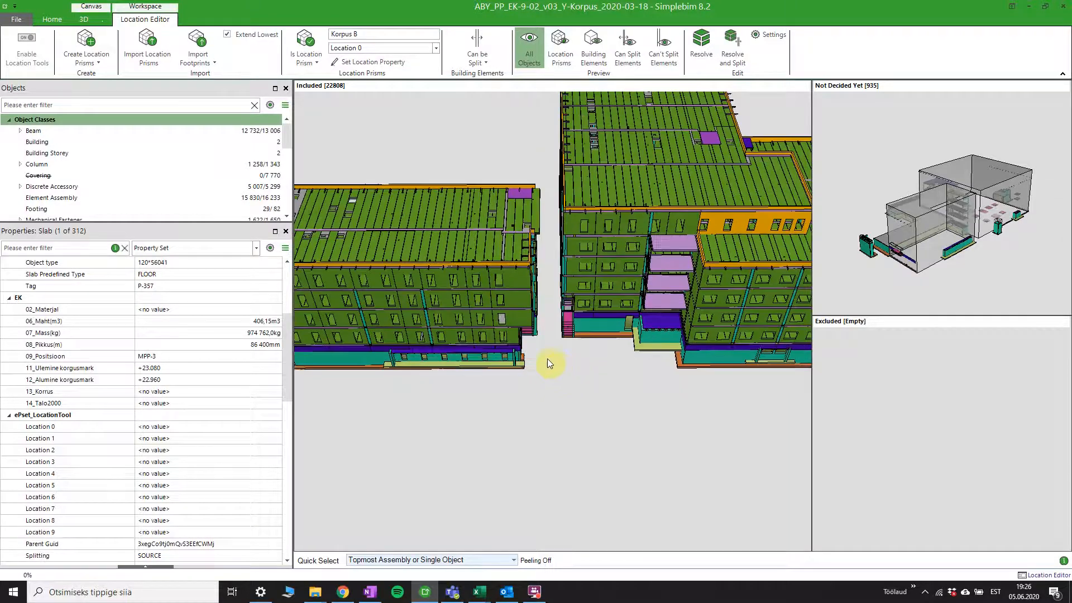
left_click(519, 276)
scroll(178, 448, "down", 6)
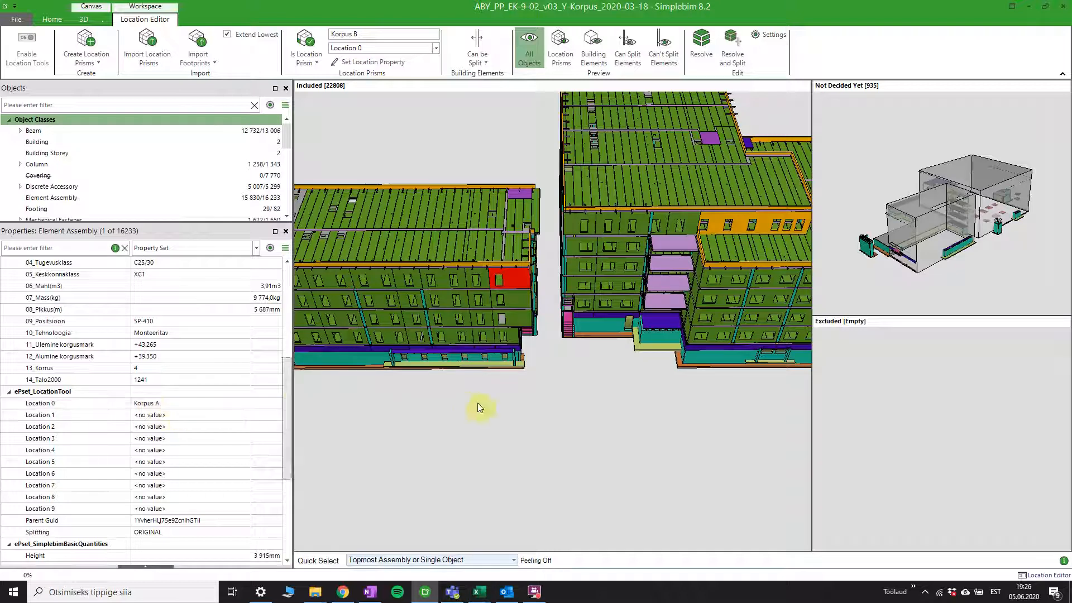
Step: Select the lower wing's split floor slab assembly from below and review its location, splitting and Simplebim quantity properties
left_click_drag(590, 450, 557, 368)
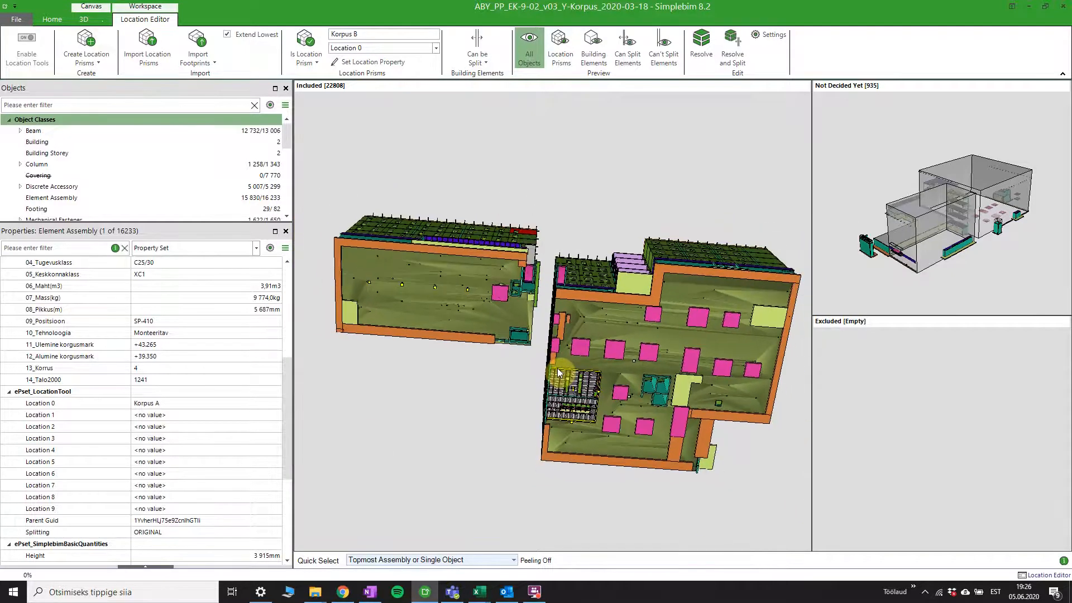
left_click(484, 318)
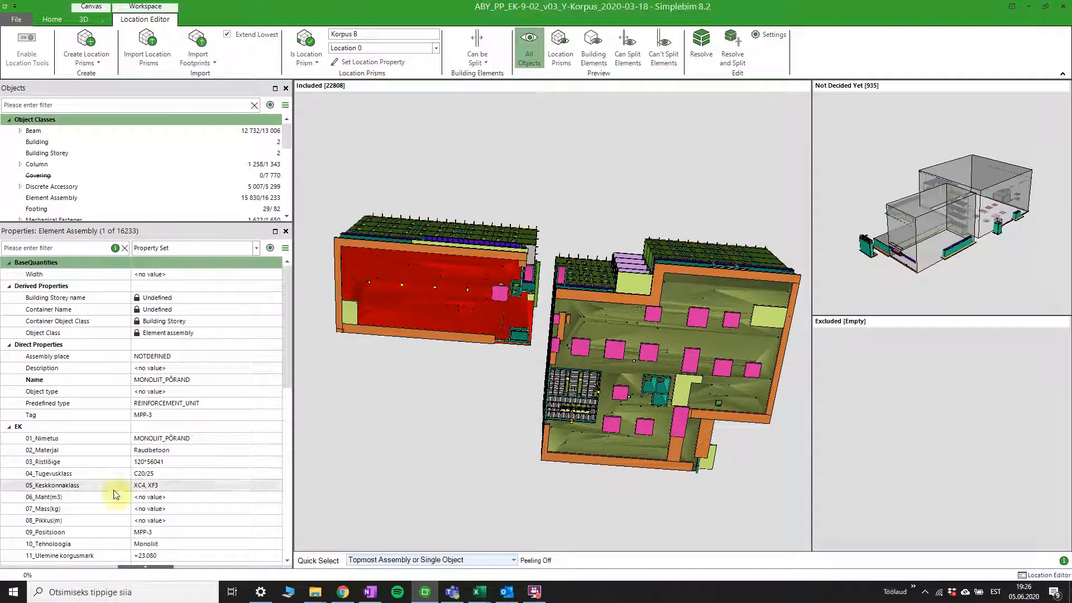
scroll(165, 427, "down", 4)
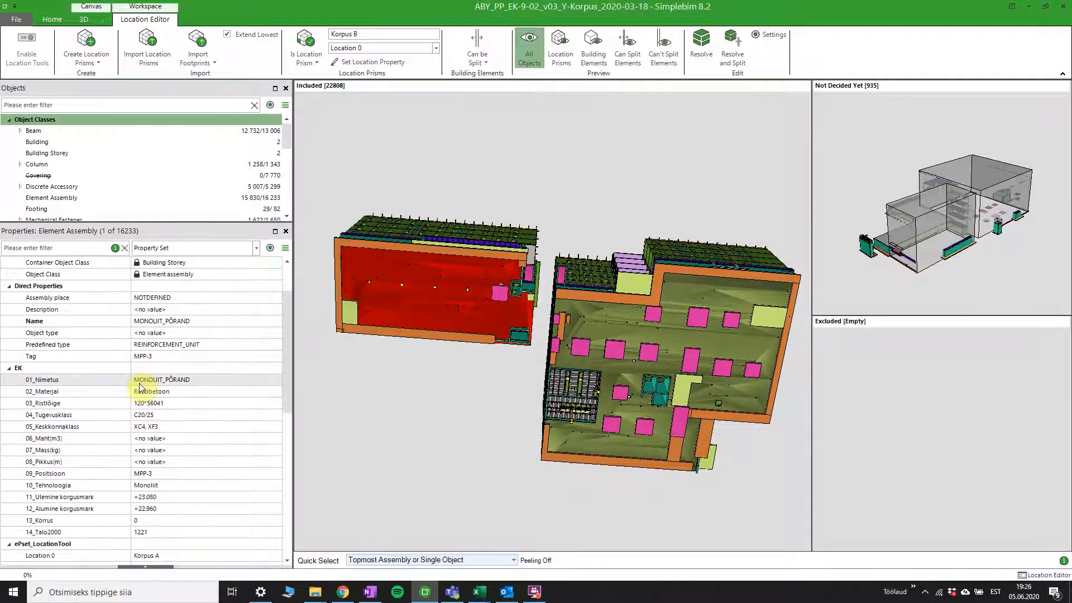
scroll(140, 386, "down", 6)
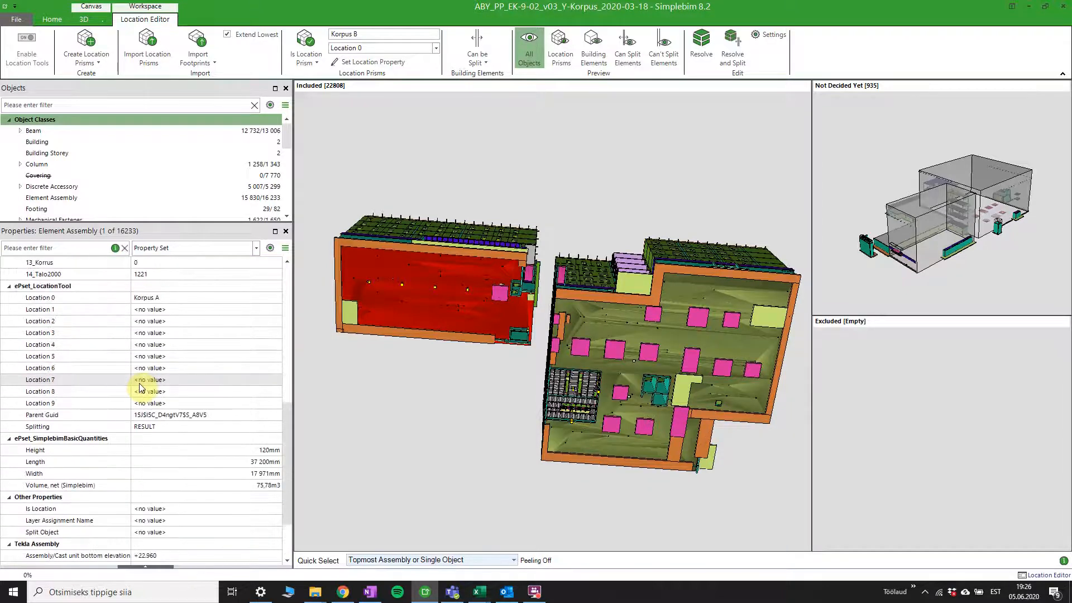
scroll(140, 387, "down", 2)
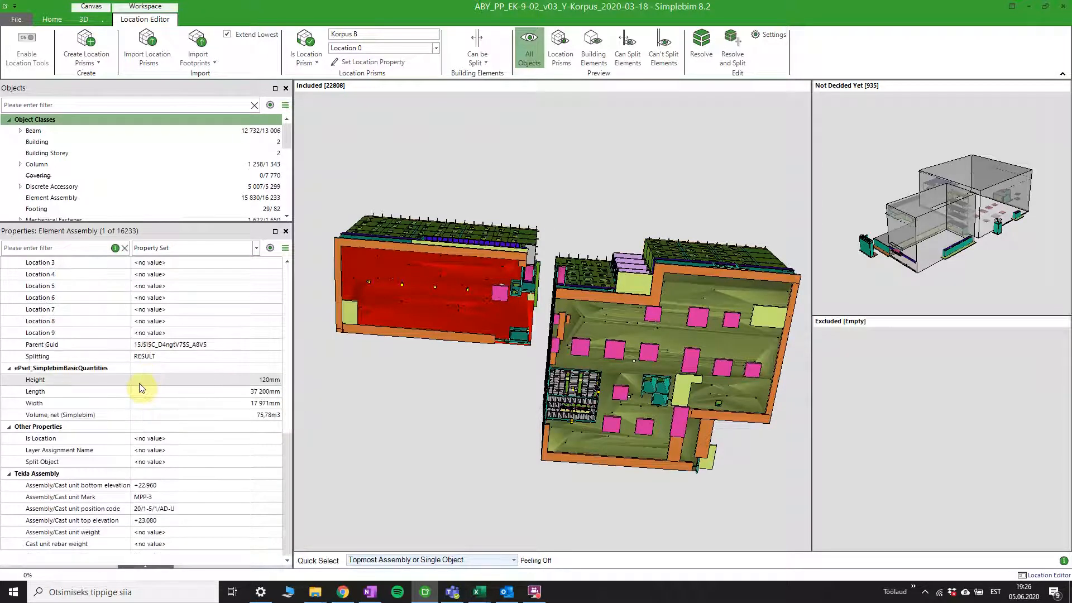
Step: Set Quick Select to Single Object, select the lower wing's floor slab and check its location and net area and volume
left_click(483, 561)
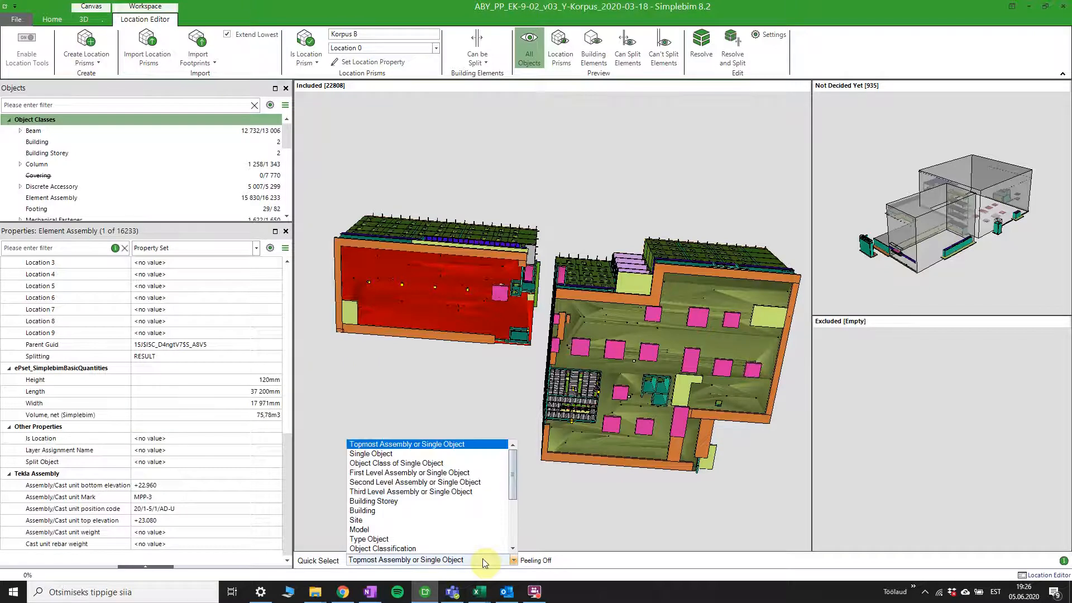
left_click(404, 398)
left_click(424, 282)
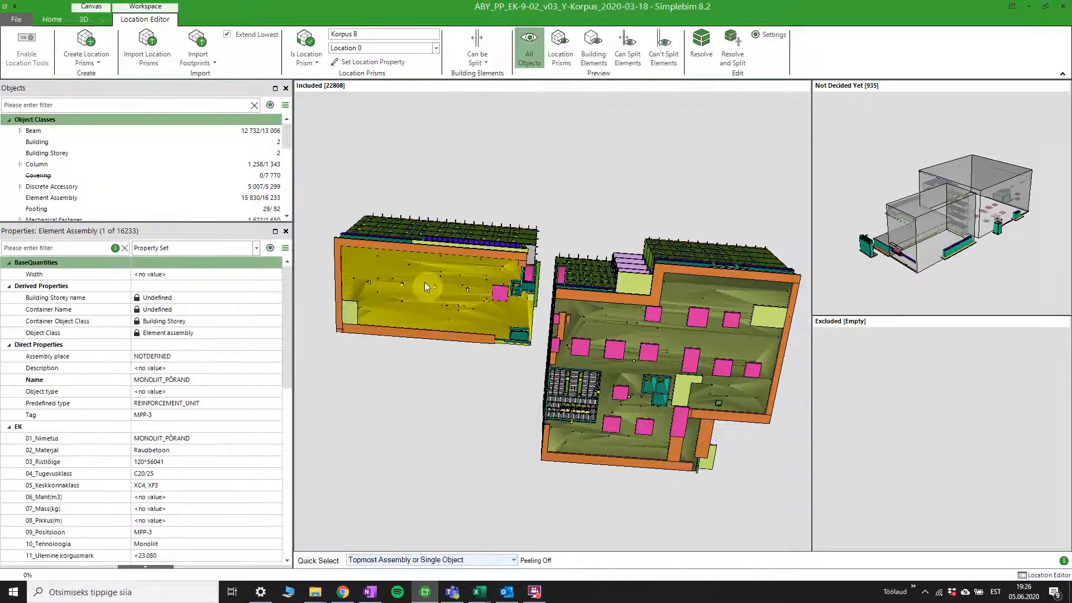
left_click(512, 560)
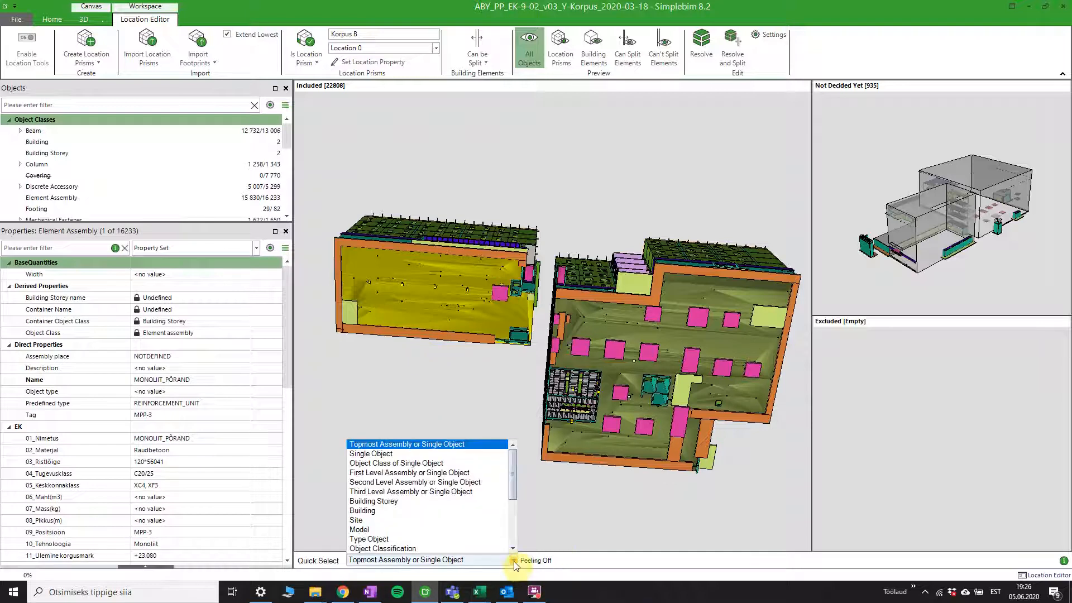
left_click(373, 454)
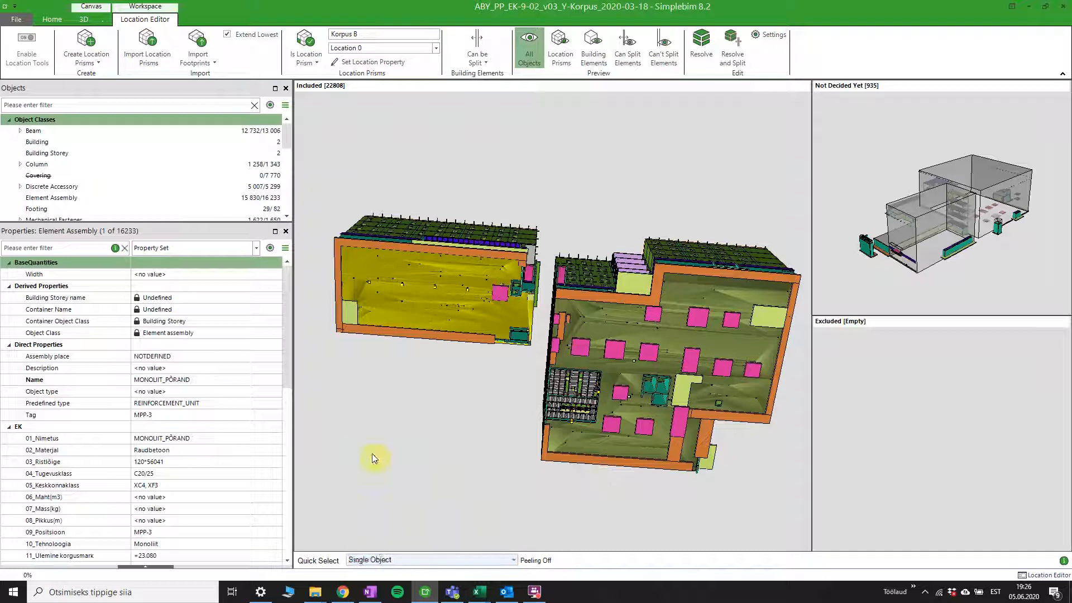
left_click(427, 311)
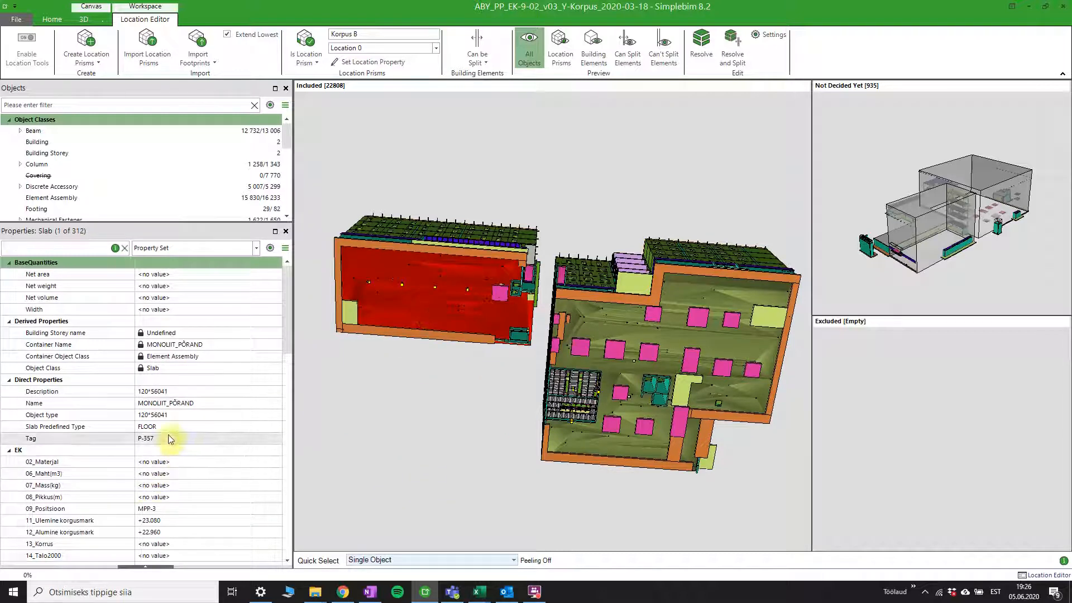
scroll(169, 438, "down", 8)
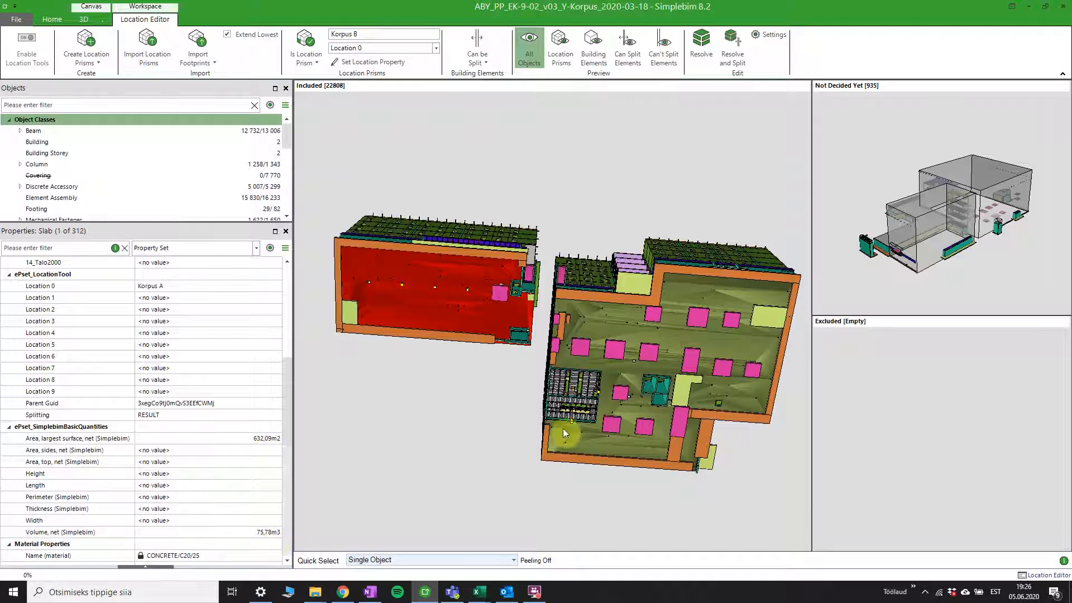
Step: Select the taller block's split floor slab and review its Location 0, Splitting and Simplebim quantity properties
left_click(711, 337)
scroll(234, 491, "down", 5)
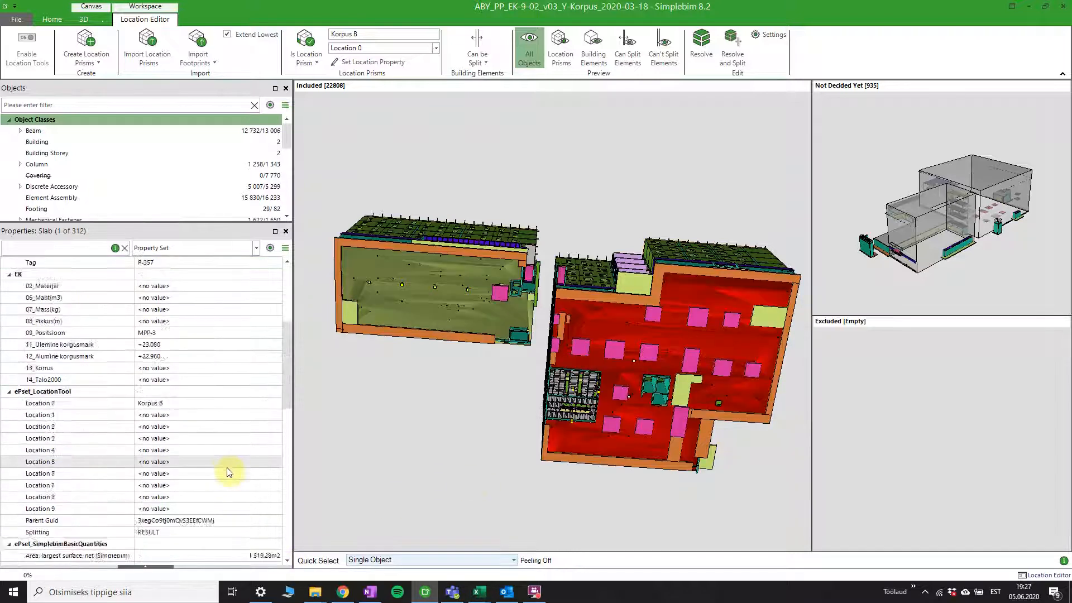
scroll(227, 472, "down", 10)
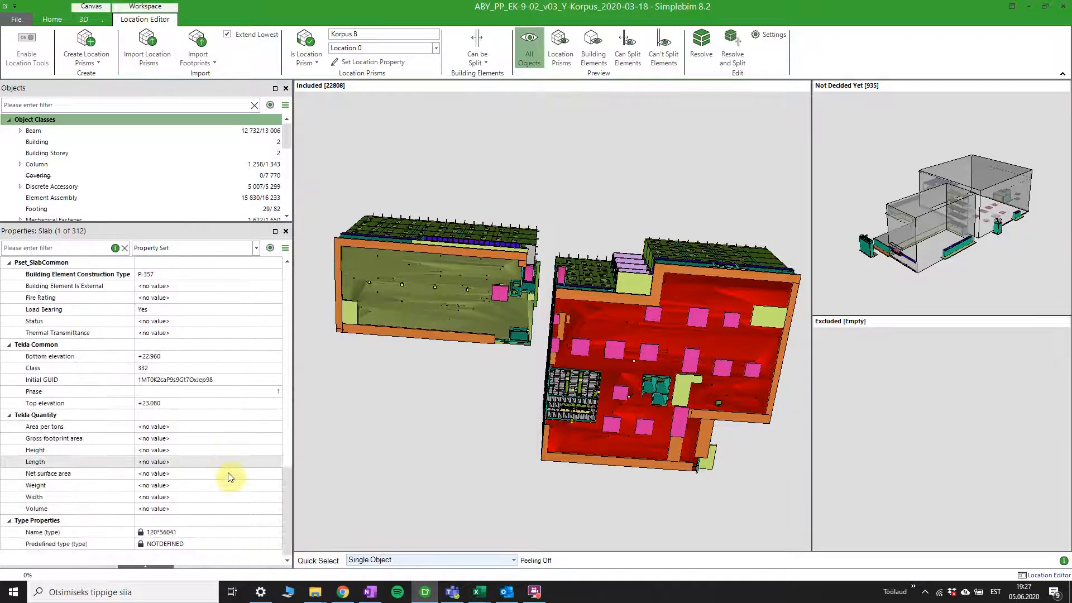
scroll(230, 476, "up", 6)
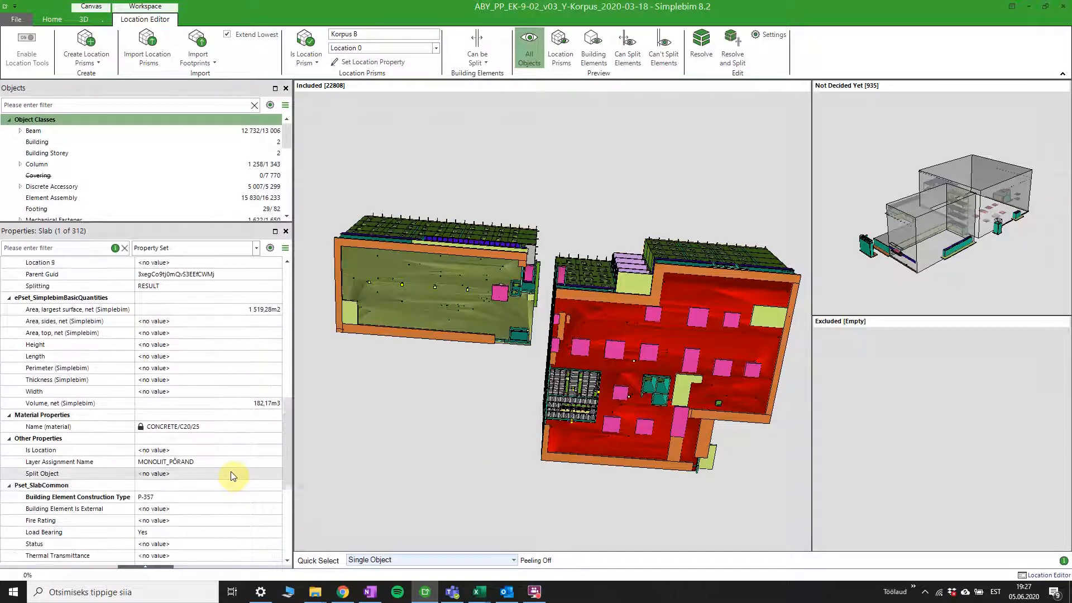
scroll(231, 473, "up", 3)
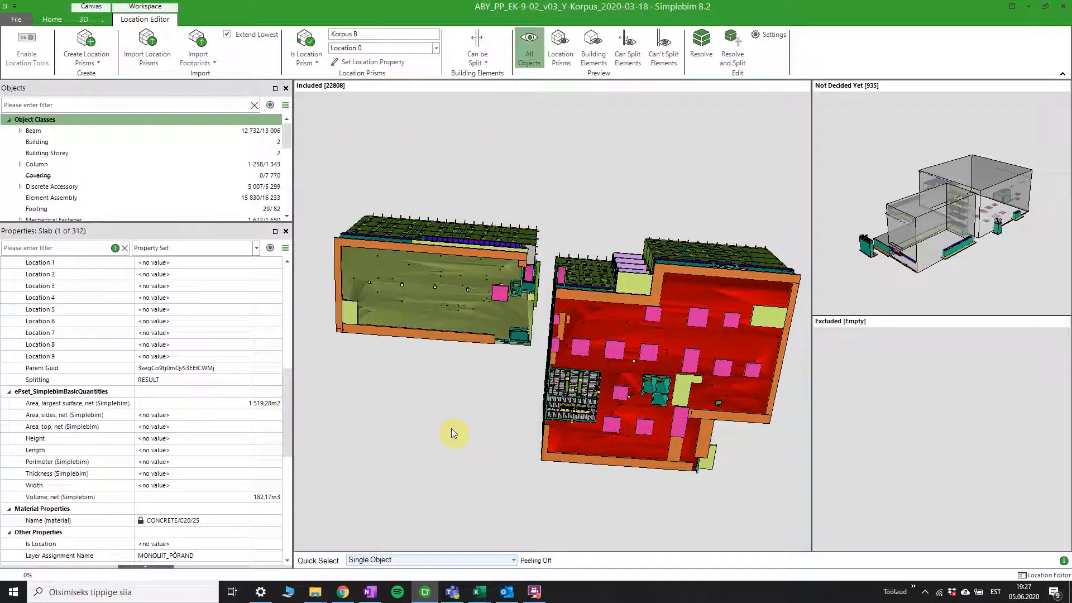
scroll(239, 472, "up", 2)
scroll(240, 473, "down", 2)
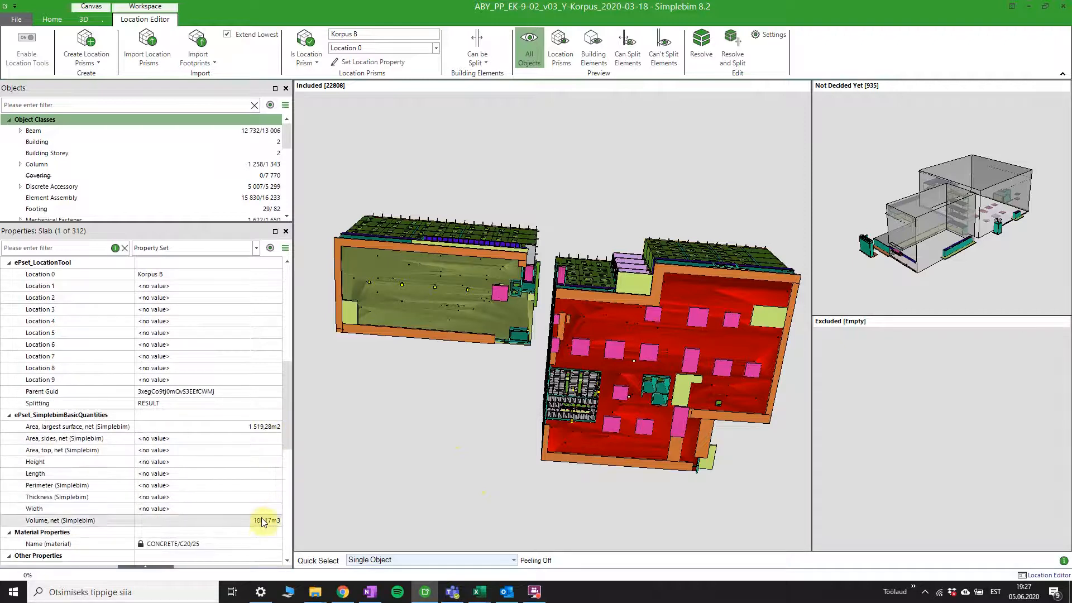
Step: Select the original unsplit floor slab in the Not Decided Yet bucket and compare its location and quantity properties with the split parts
left_click_drag(863, 188, 880, 273)
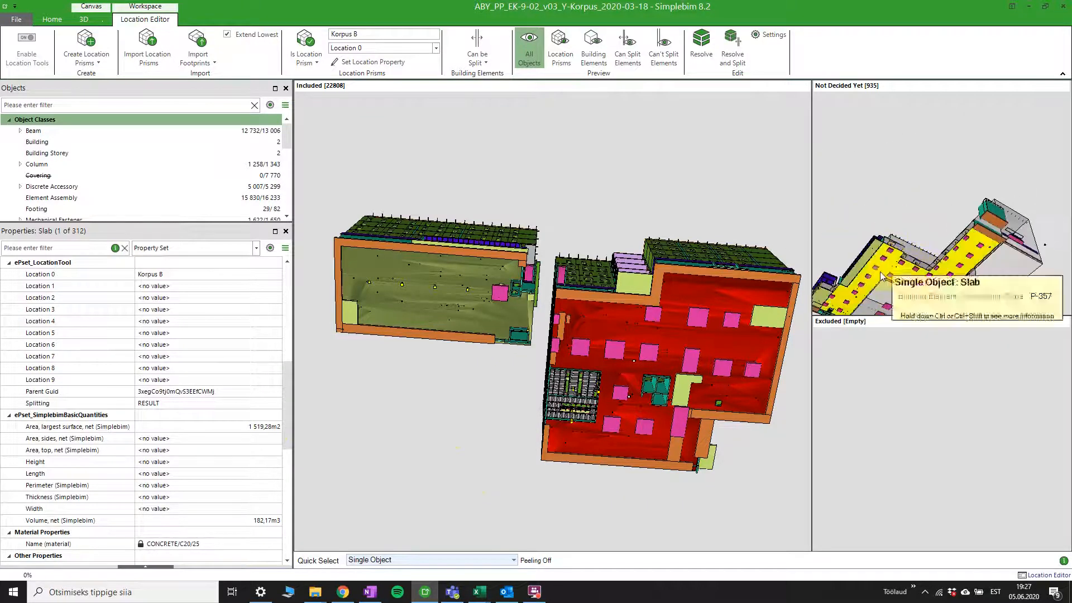
left_click(879, 271)
scroll(54, 468, "down", 2)
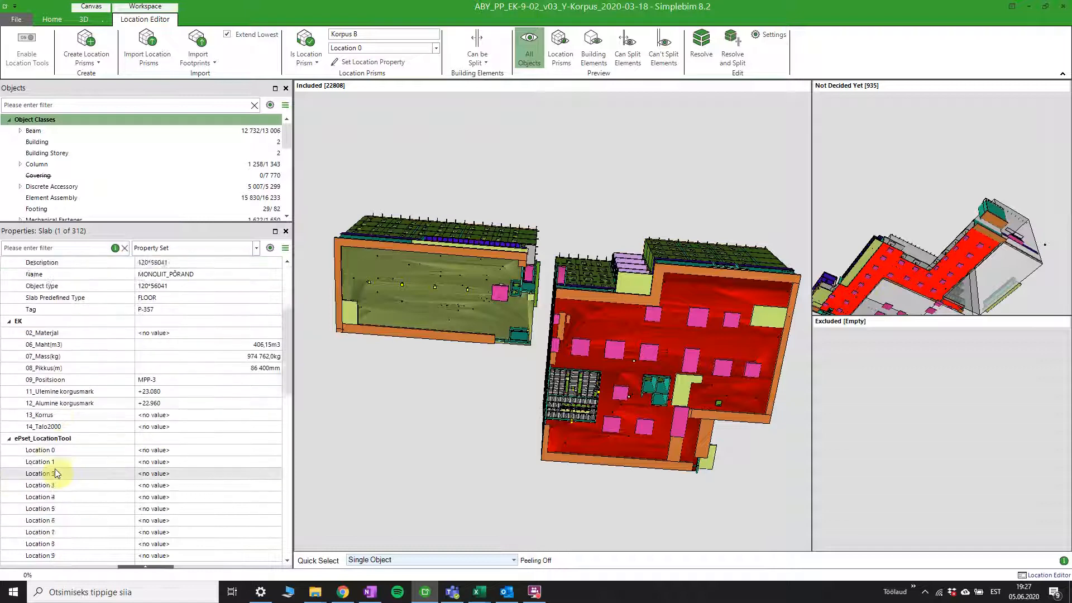
scroll(55, 468, "down", 7)
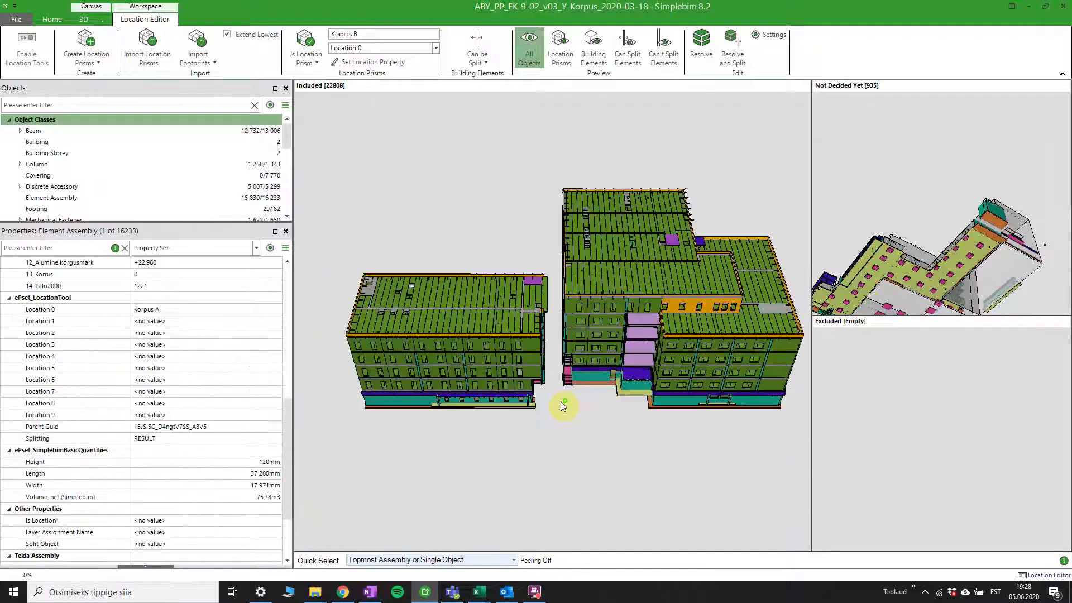
middle_click_drag(595, 402, 579, 406)
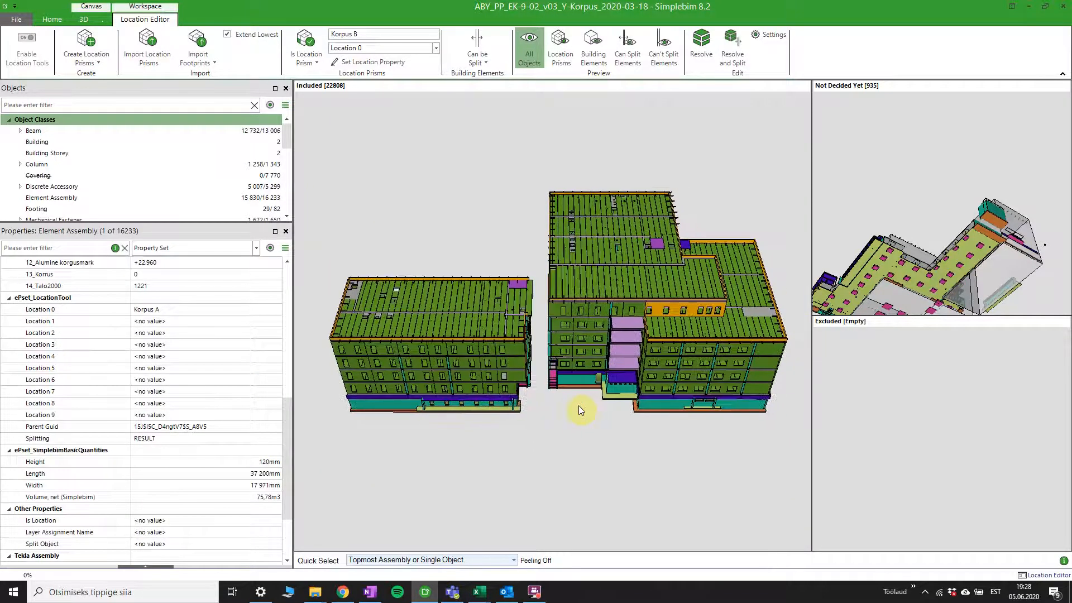